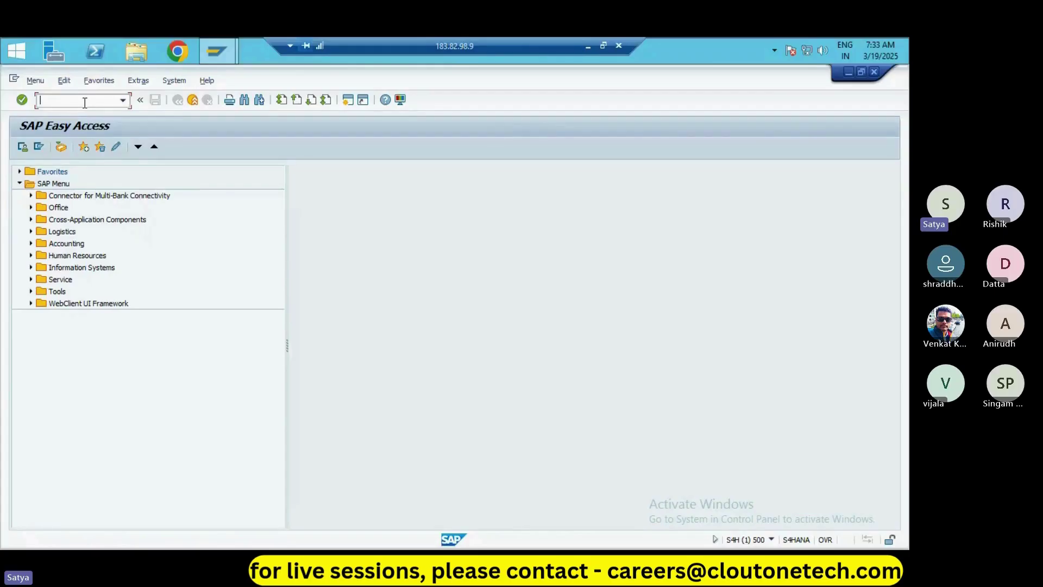
- Run transaction /nmm01 to reach the Create Material initial screen
type("/n")
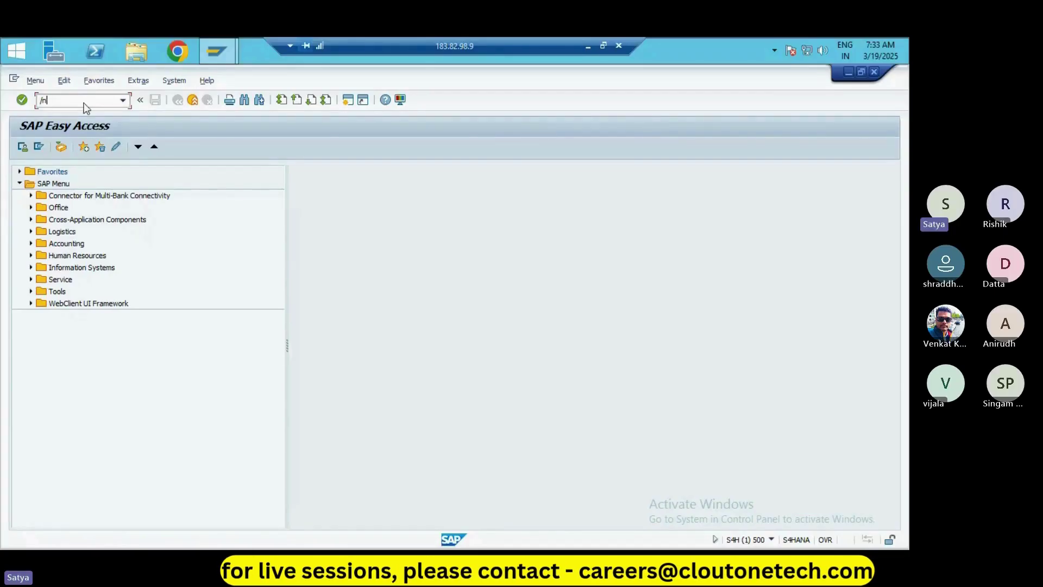
type("mm01")
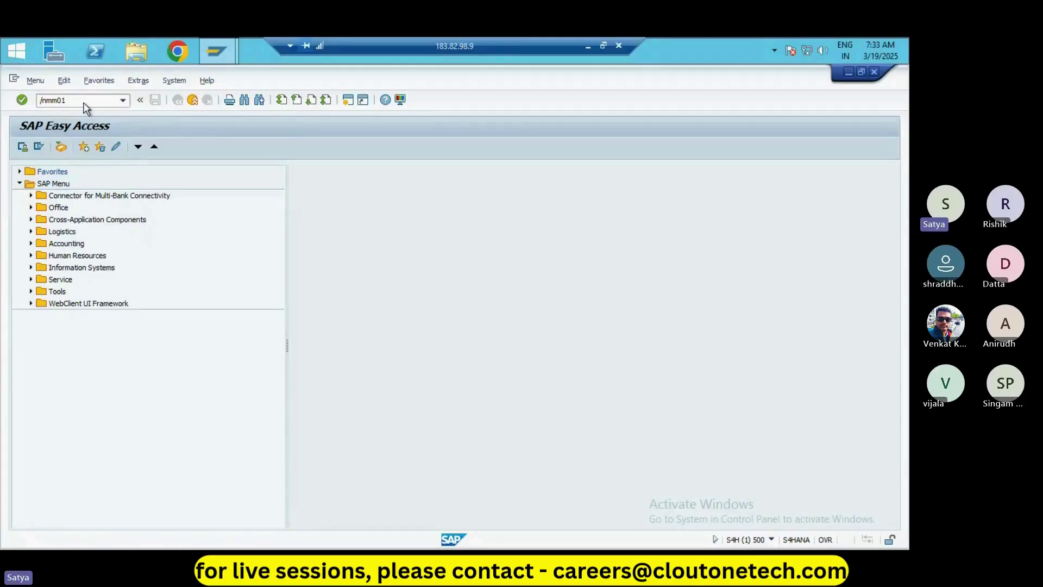
key("Return")
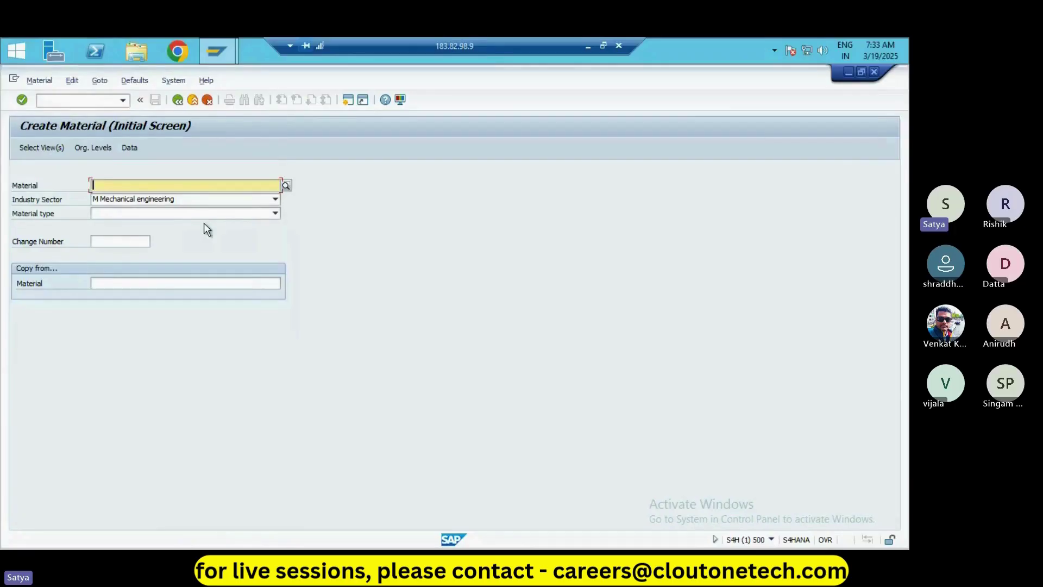
- Enter HYDB-MAT1 as the material from the suggestions and dismiss the material type warning
type("HYD")
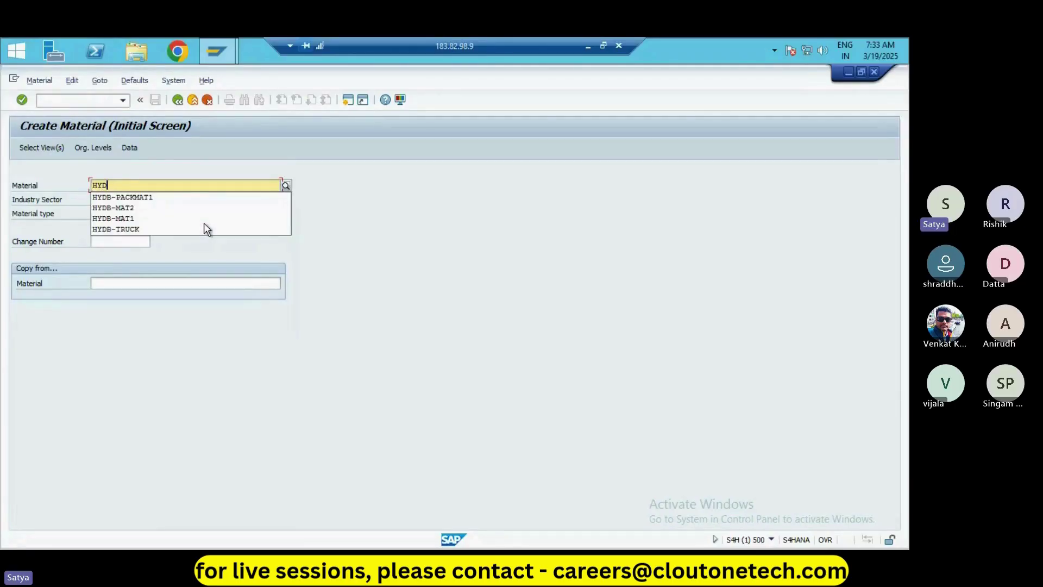
type("B")
key("Down")
key("Down")
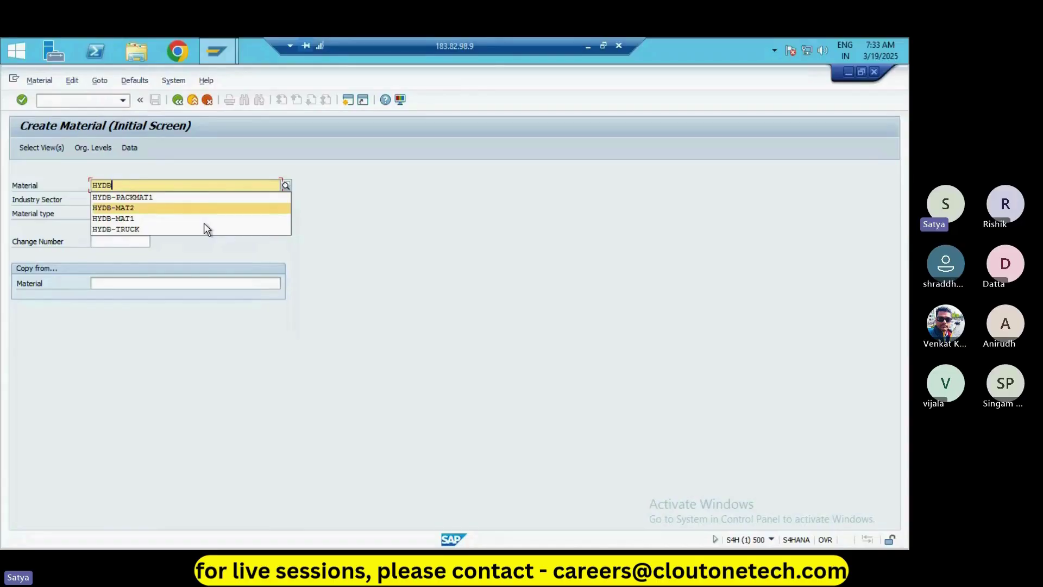
key("Down")
key("Return")
key("Return")
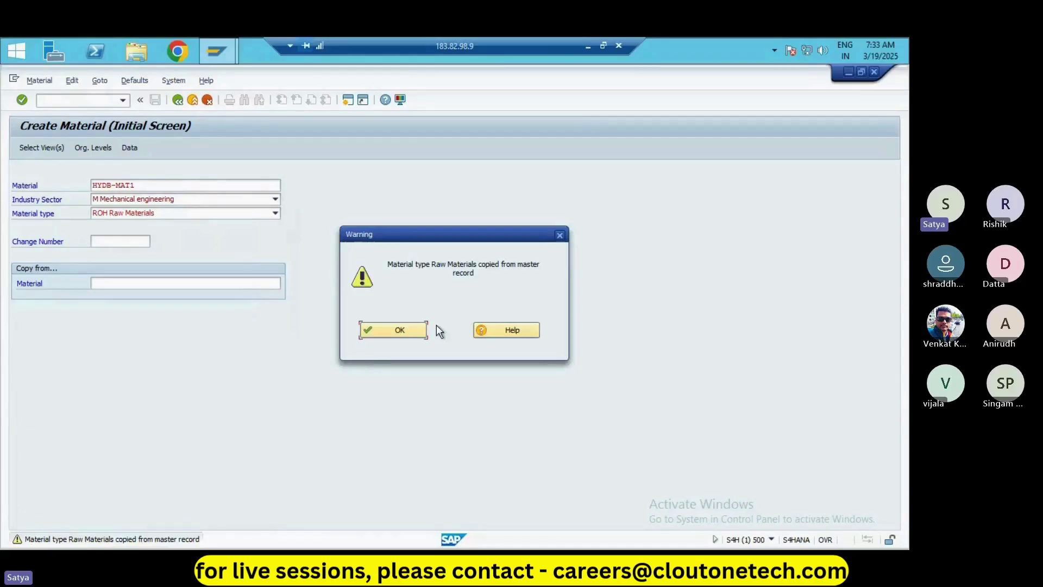
left_click(415, 328)
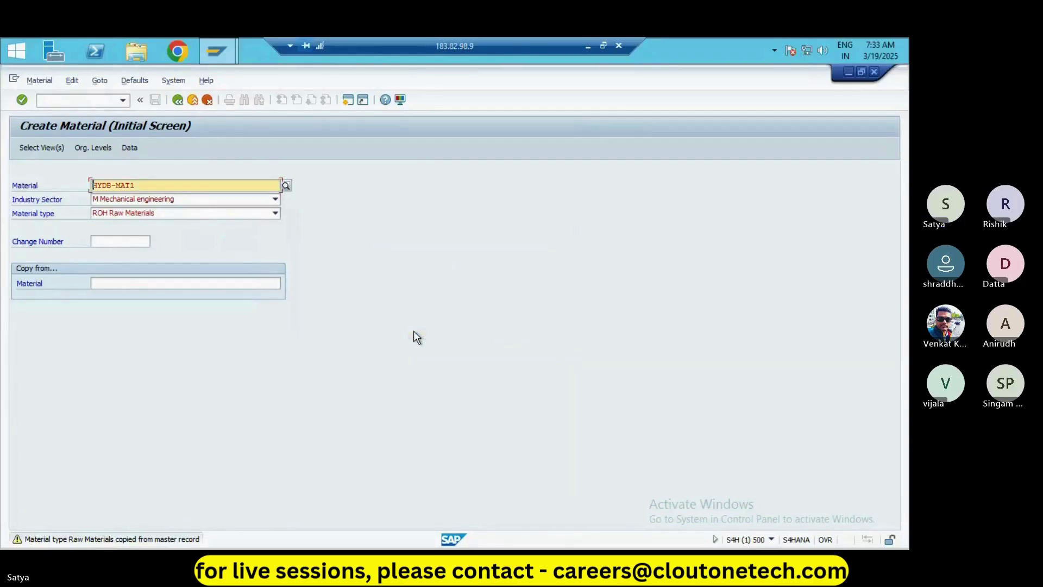
- Copy HYDB-MAT1 into the Copy from Material reference field
left_click_drag(135, 185, 92, 185)
left_click(92, 185)
left_click(127, 187)
left_click(93, 186)
left_click_drag(134, 186, 90, 202)
key("ctrl+c")
left_click(122, 283)
key("ctrl+v")
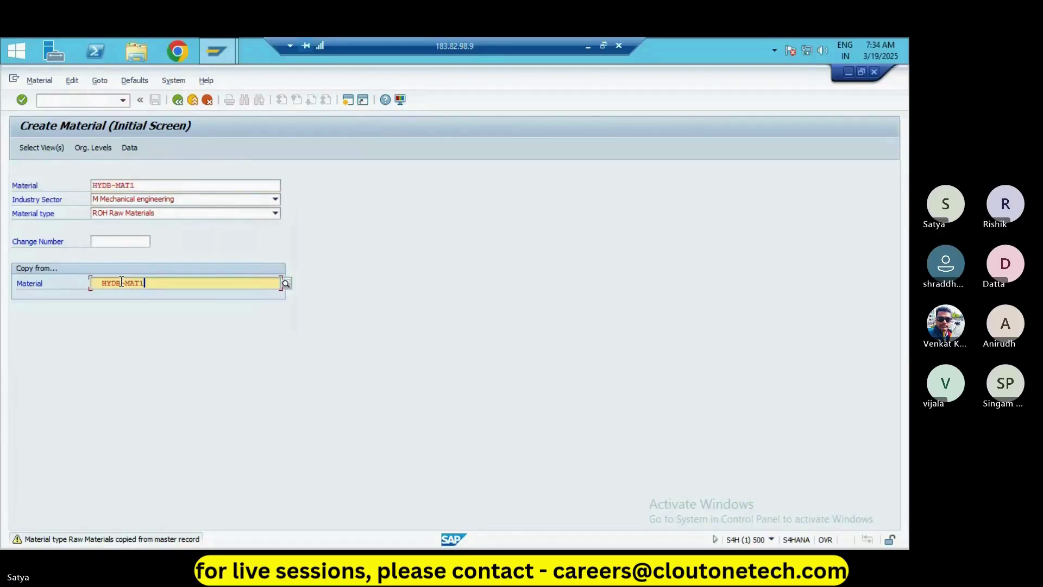
left_click(93, 283)
- Replace the Material number HYDB-MAT1 with MUMB-MAT1, fixing the mistyped underscore
left_click(139, 187)
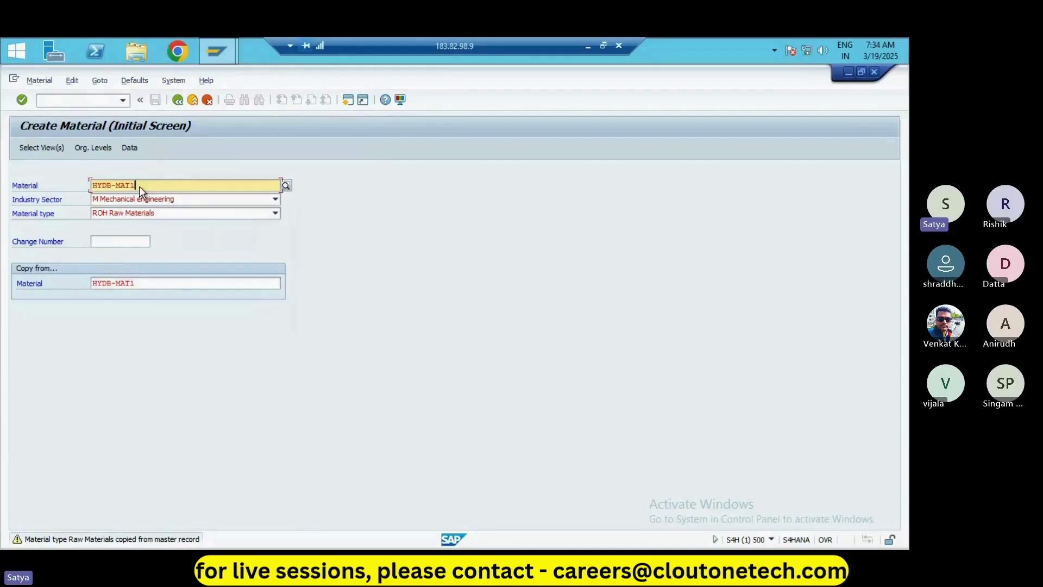
key("BackSpace")
key("BackSpace")
key("BackSpace")
key("BackSpace")
key("BackSpace")
key("BackSpace")
key("BackSpace")
key("BackSpace")
key("BackSpace")
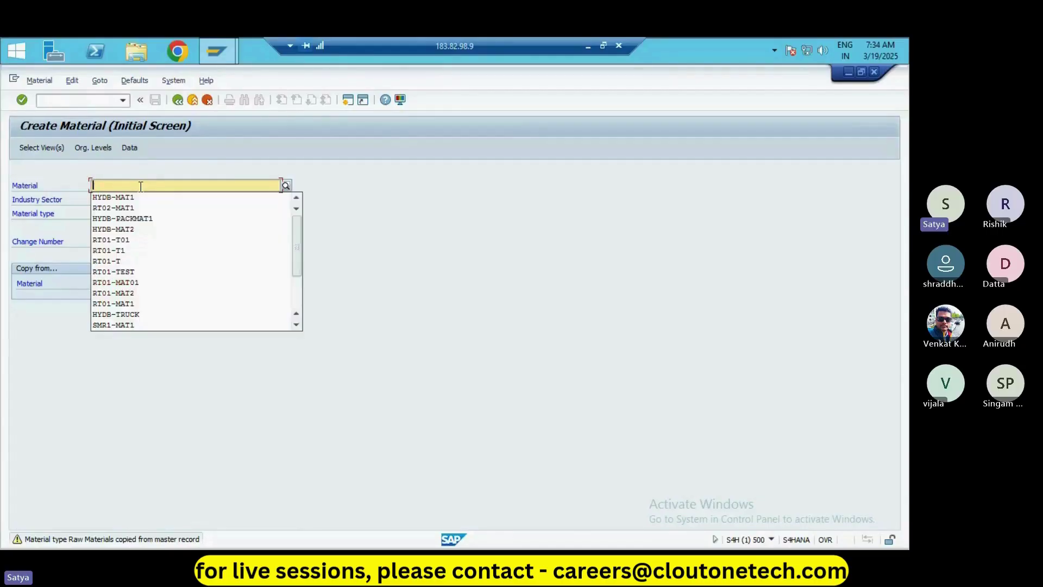
type("MUM")
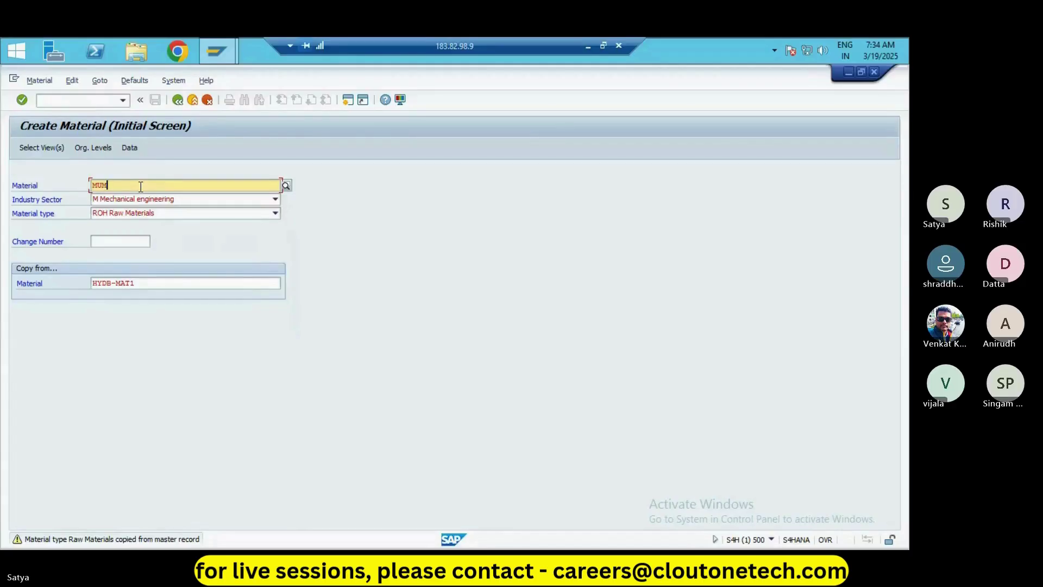
type("B_MAT")
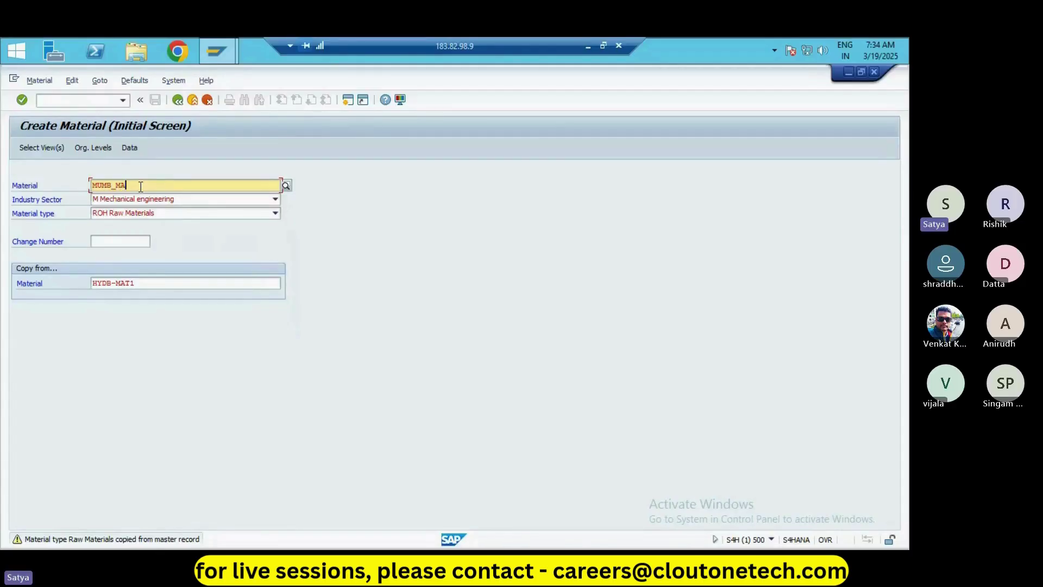
key("BackSpace")
key("BackSpace")
key("BackSpace")
key("BackSpace")
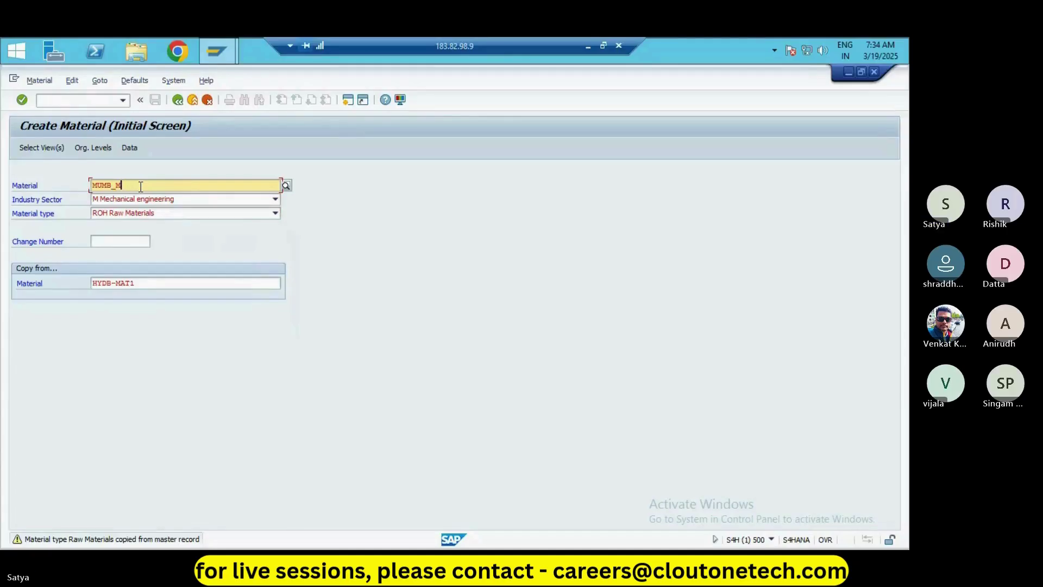
type("-MAT1")
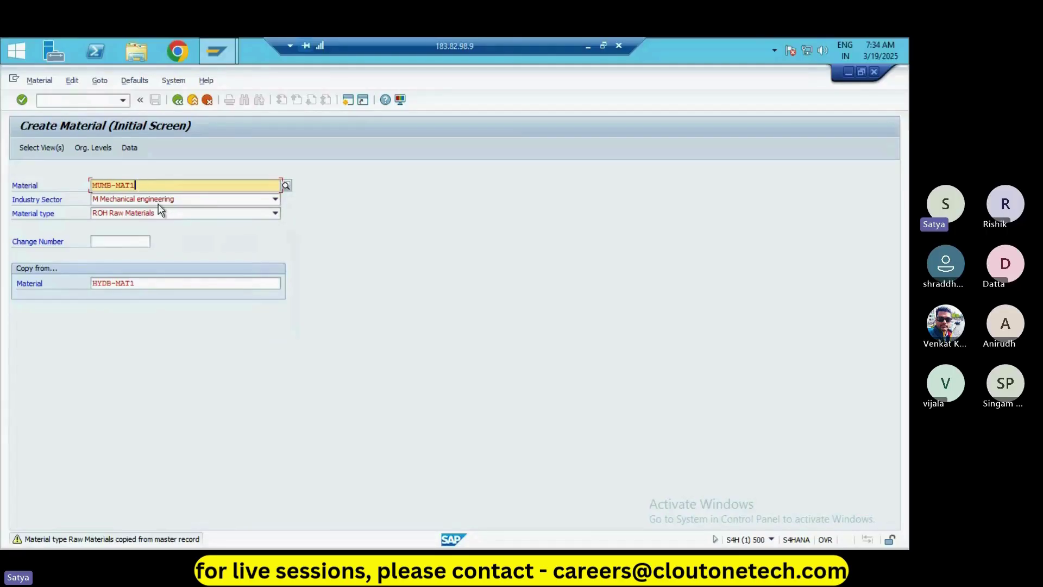
- Browse the Material type list and close it, leaving ROH Raw Materials selected
left_click(275, 214)
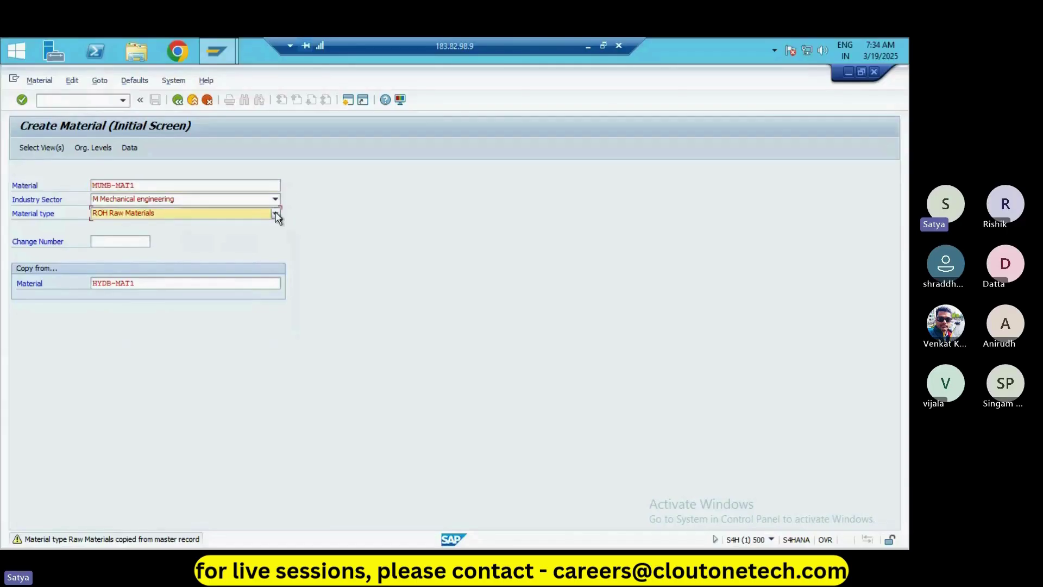
left_click(275, 214)
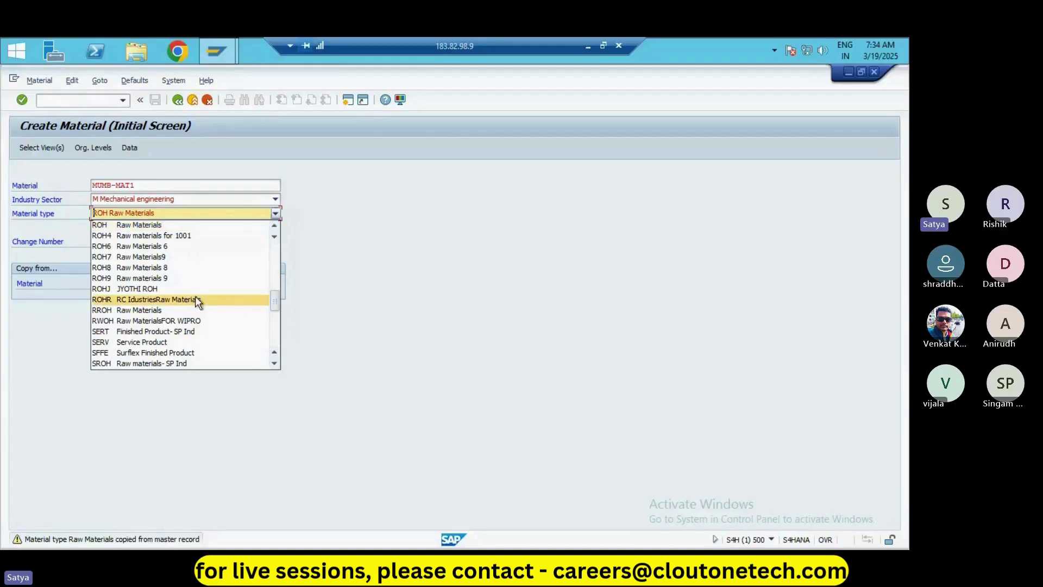
scroll(188, 302, "down", 2)
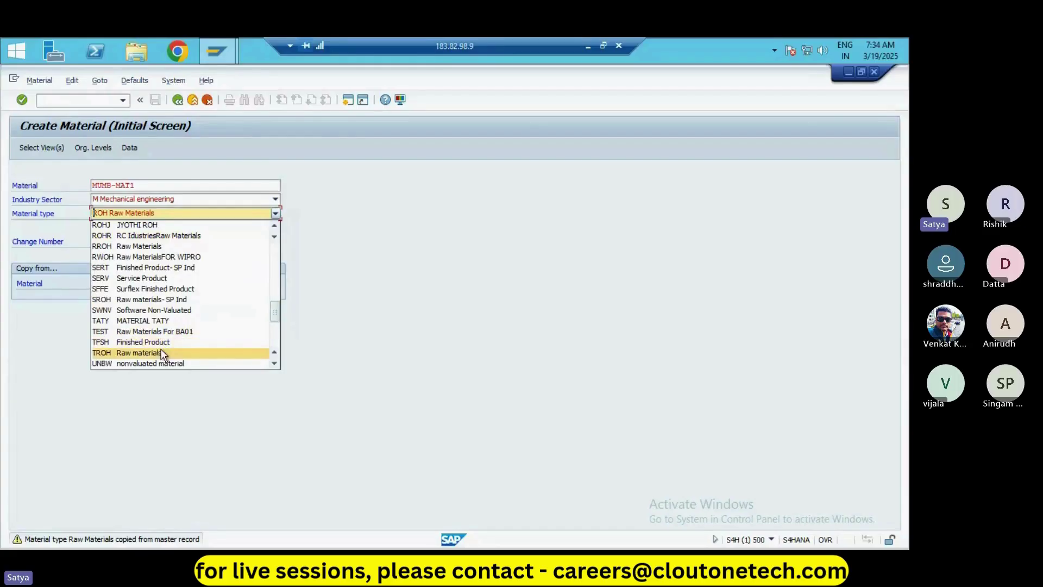
scroll(176, 304, "up", 1)
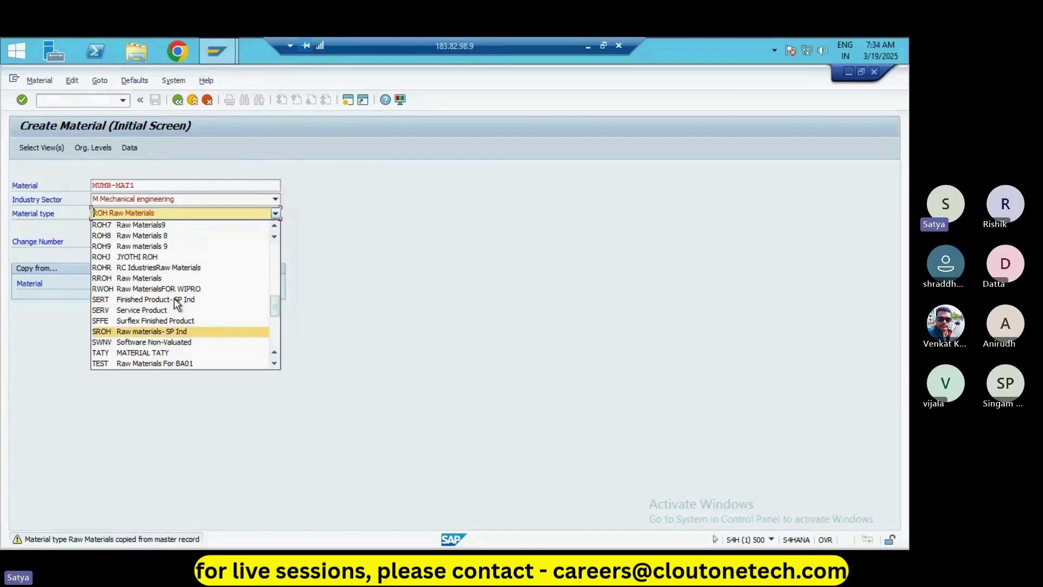
scroll(177, 291, "up", 2)
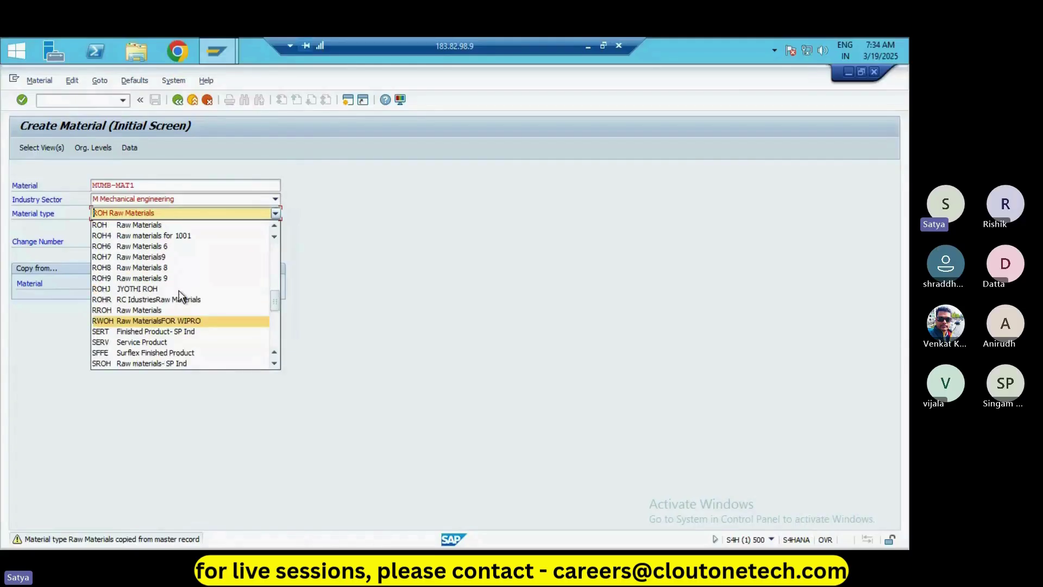
scroll(181, 296, "up", 1)
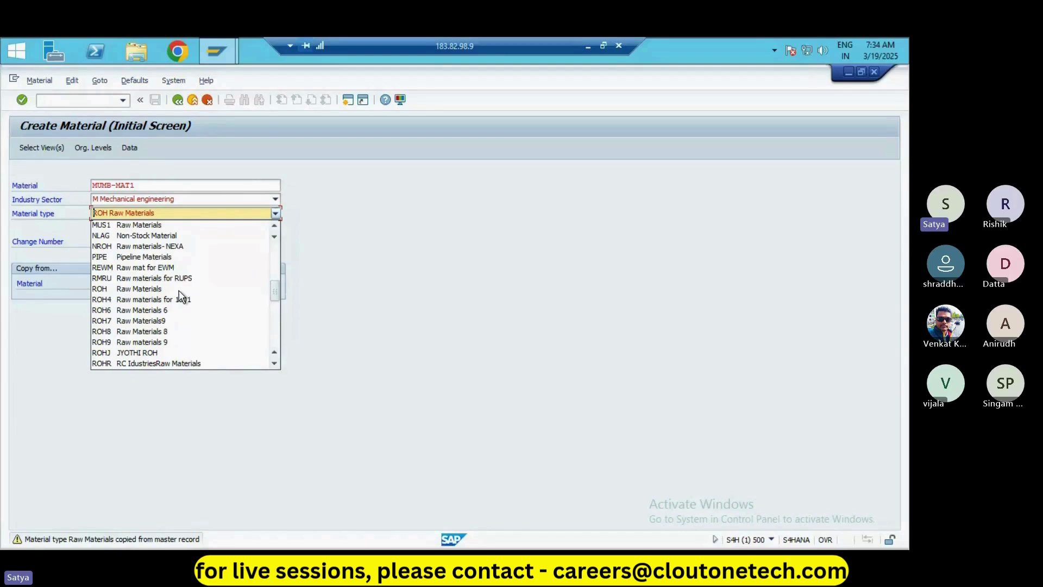
scroll(180, 296, "up", 2)
scroll(181, 296, "up", 1)
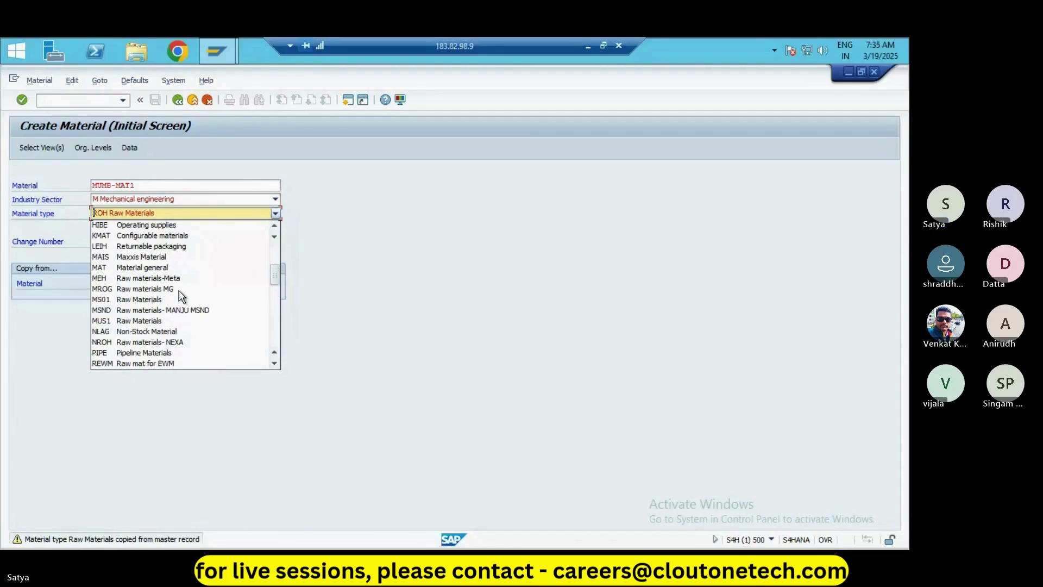
scroll(181, 296, "up", 1)
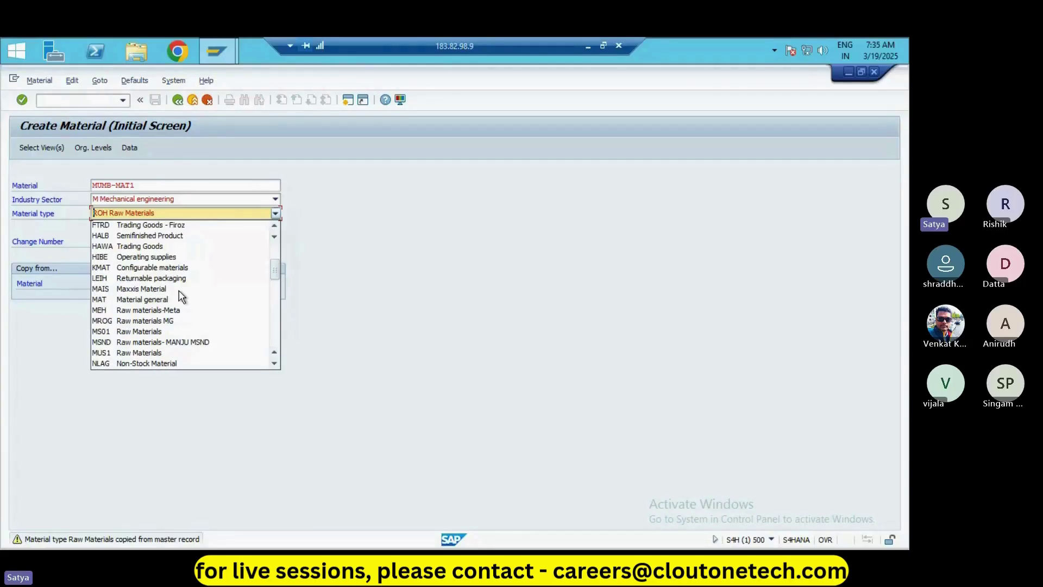
scroll(181, 296, "up", 3)
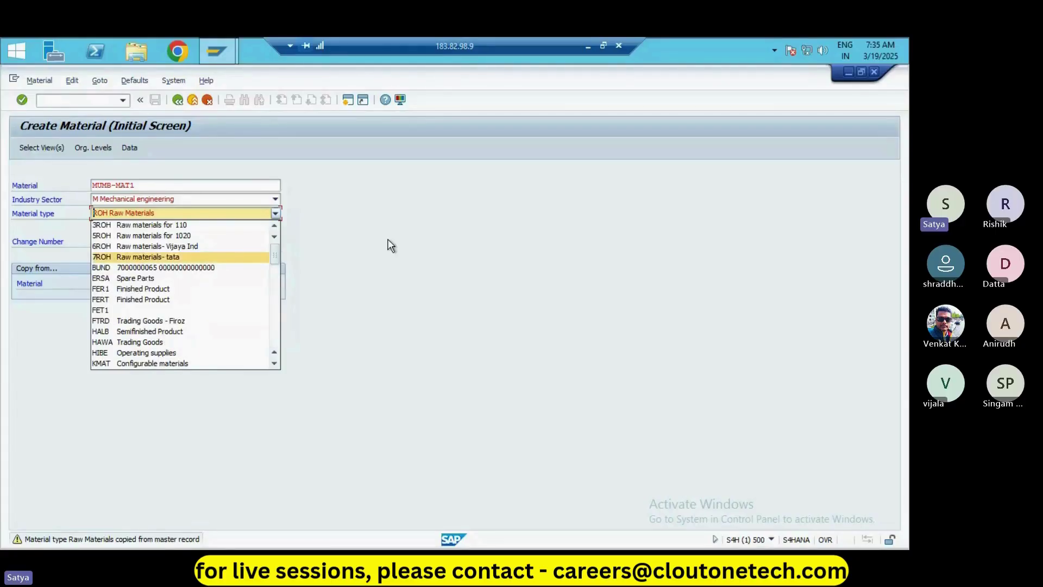
left_click(374, 245)
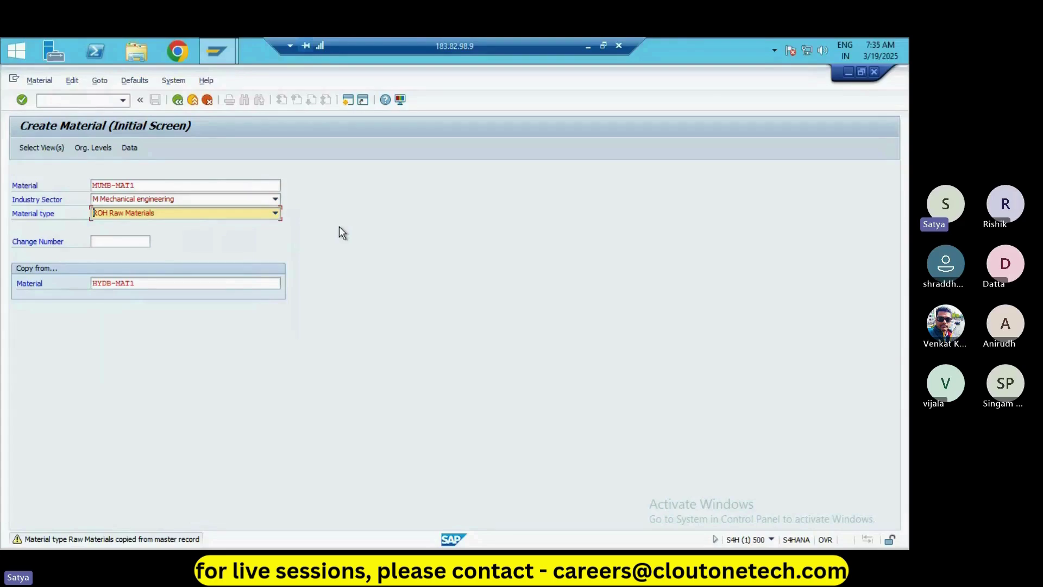
- In Select View(s), add both Sales Org. Data and Sales: General/Plant views, dropping Import and MRP 1-4
key("Return")
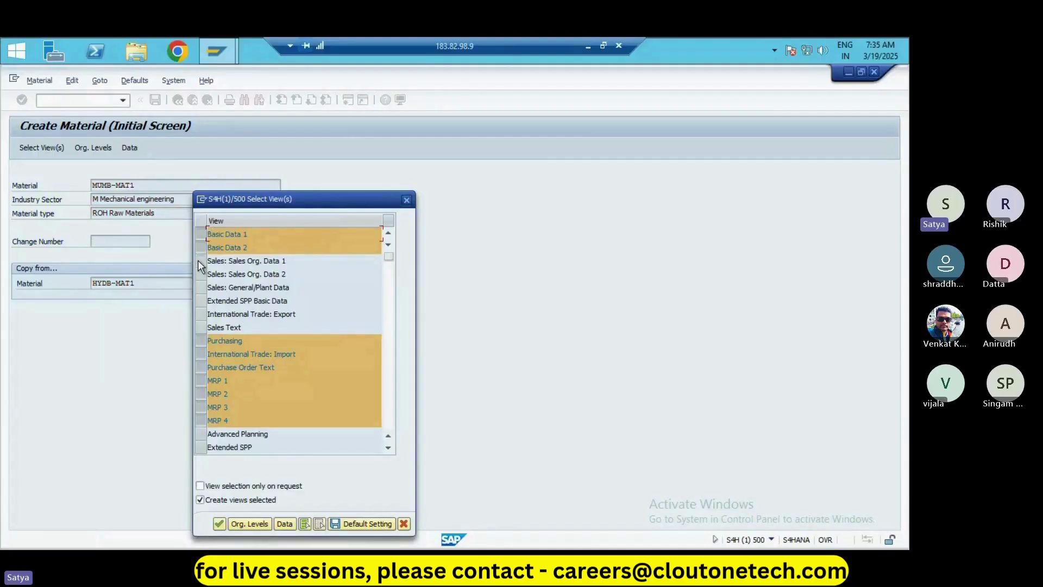
left_click_drag(197, 260, 199, 274)
left_click(199, 287)
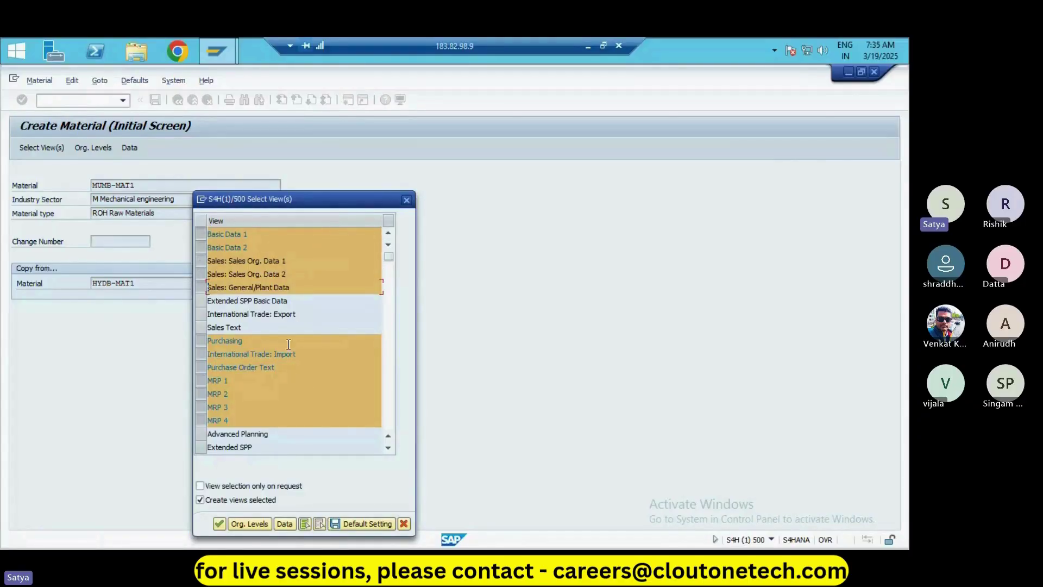
left_click(199, 354)
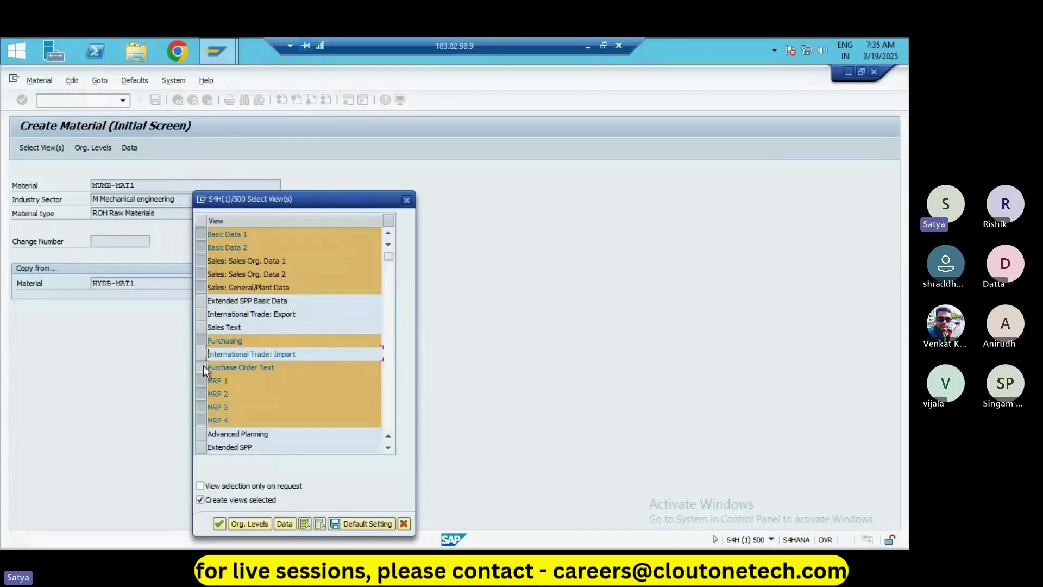
left_click(201, 367)
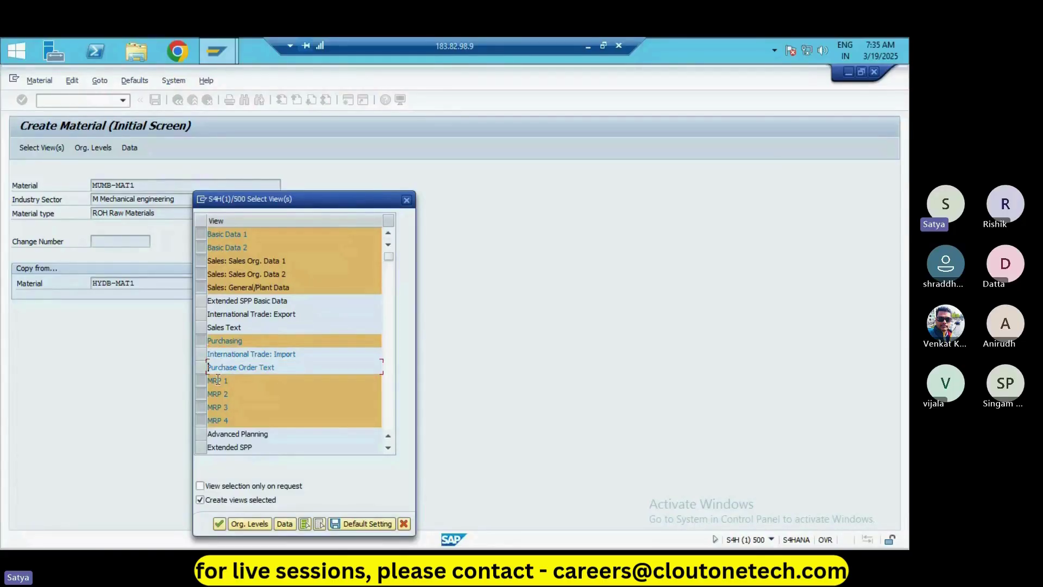
left_click(201, 381)
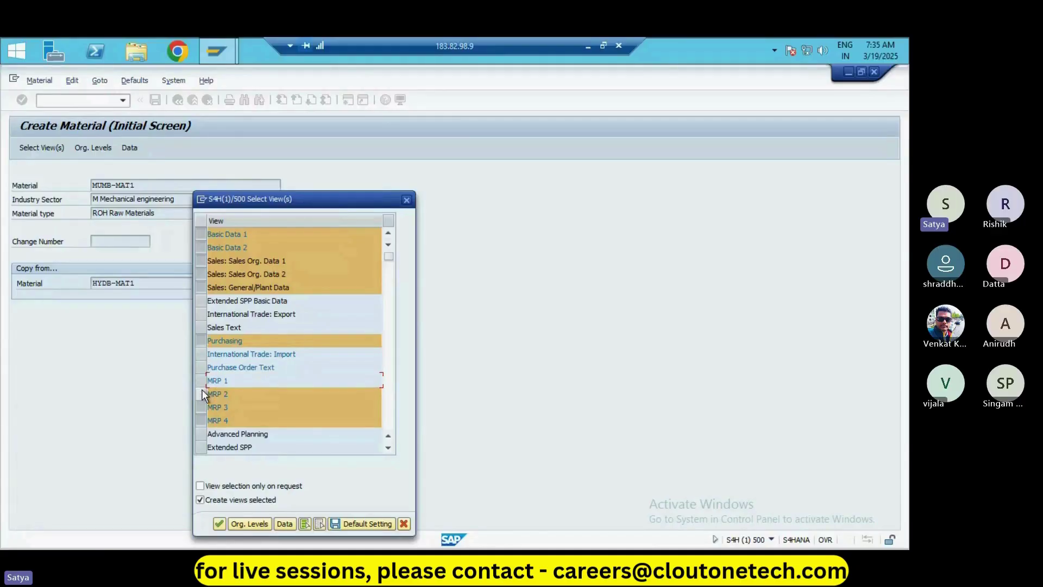
left_click_drag(202, 395, 204, 417)
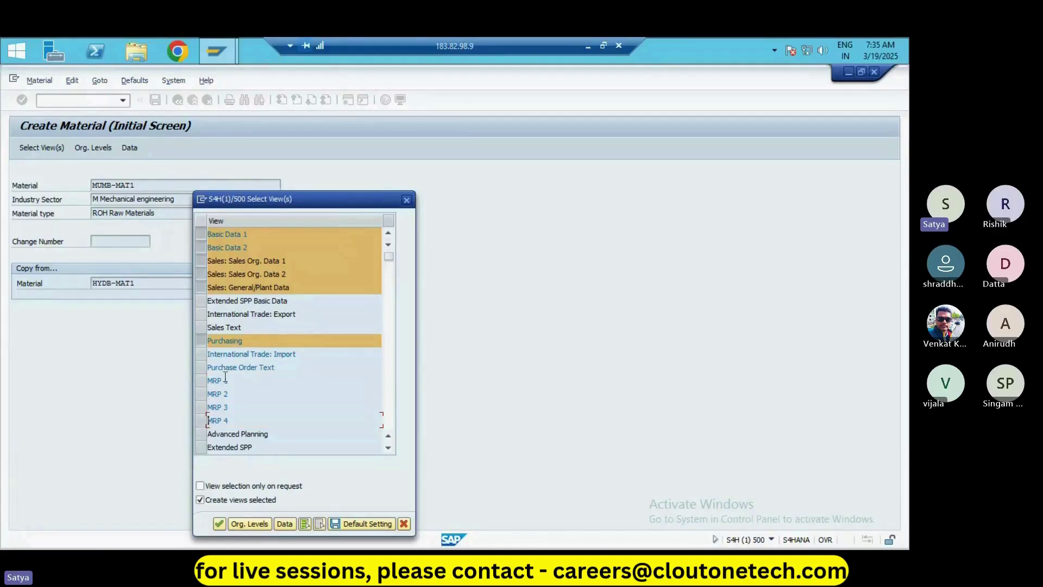
left_click(200, 367)
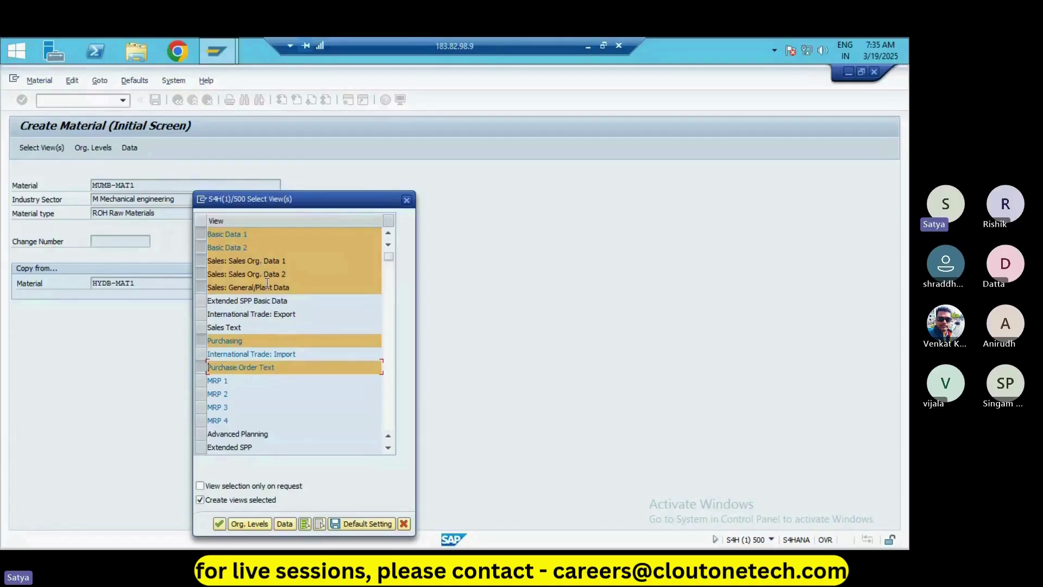
- Also include the General Plant Data / Storage 1 and Storage 2 views
scroll(267, 283, "down", 3)
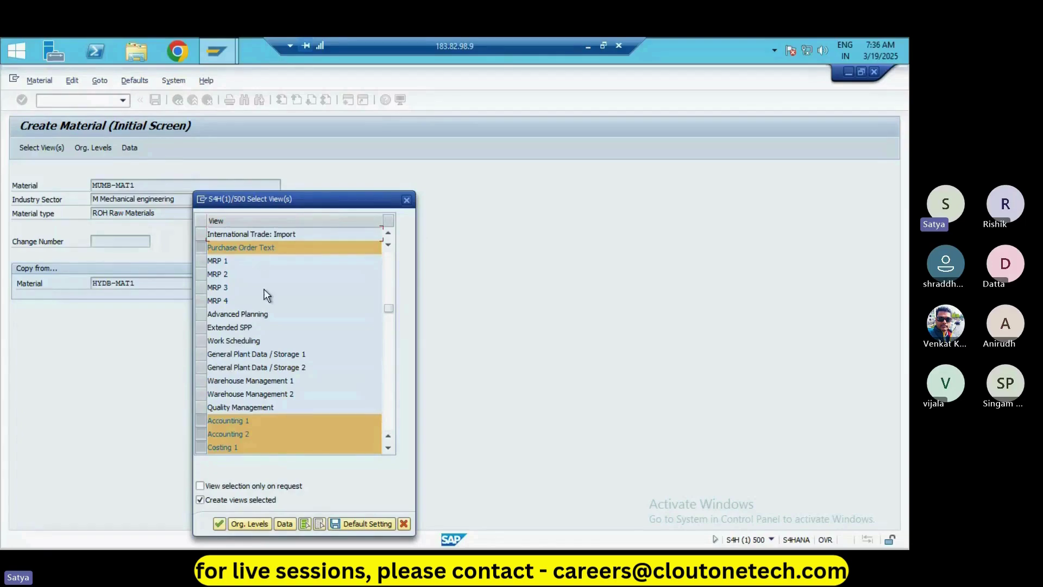
scroll(267, 296, "down", 1)
left_click(205, 315)
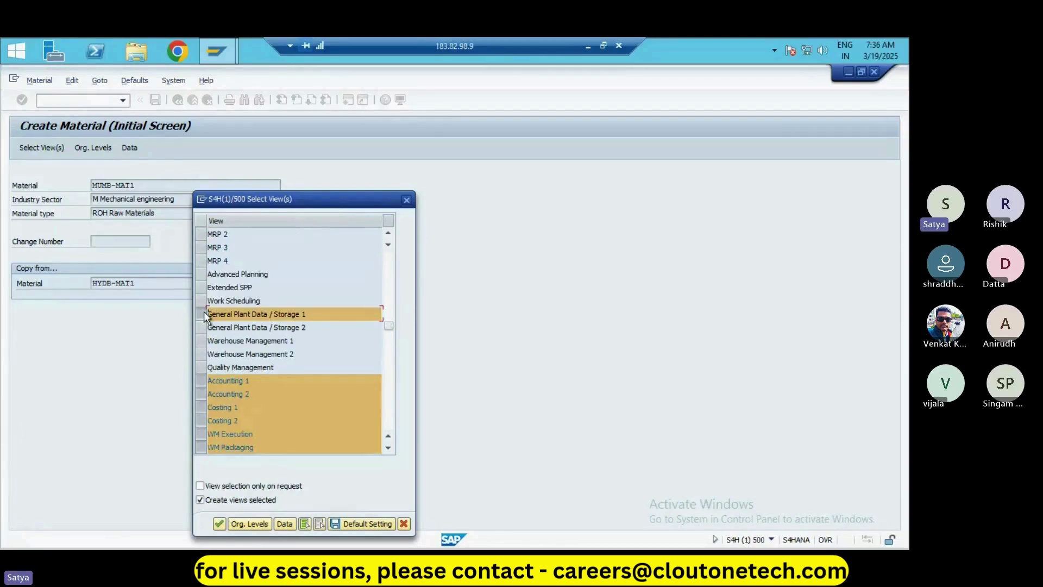
left_click(201, 328)
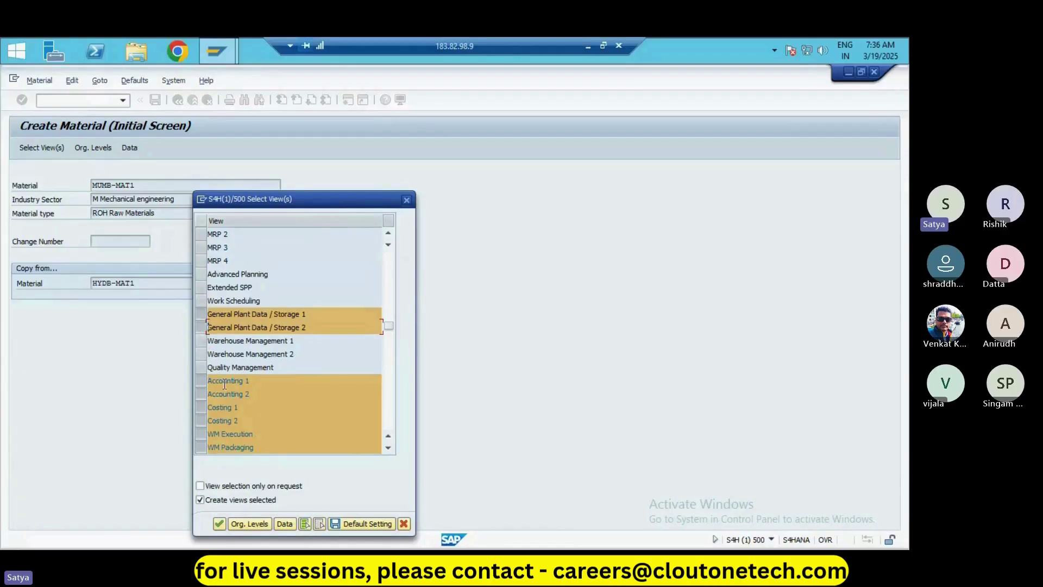
scroll(235, 386, "down", 1)
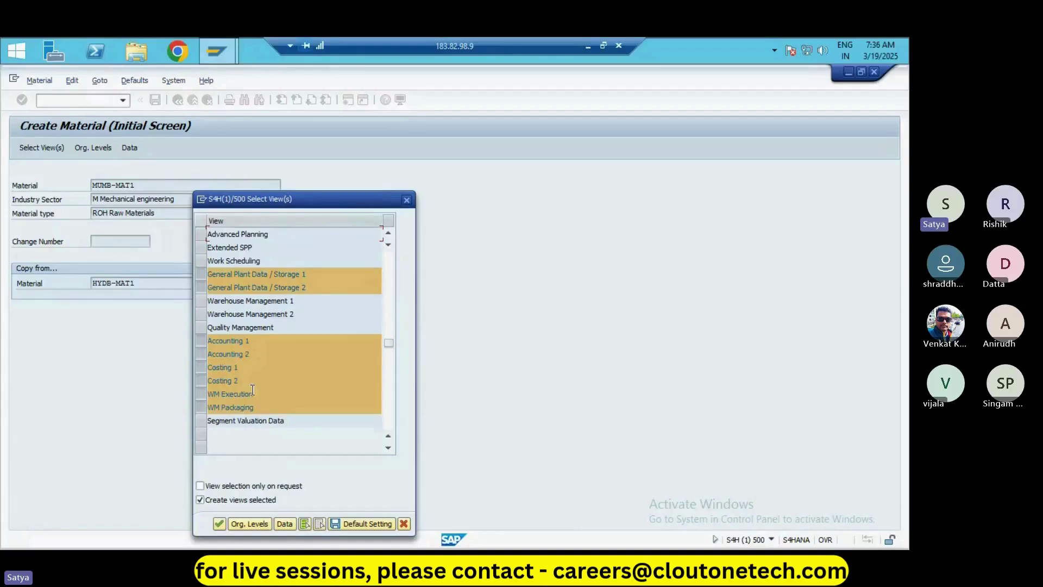
scroll(259, 382, "up", 2)
scroll(259, 382, "up", 3)
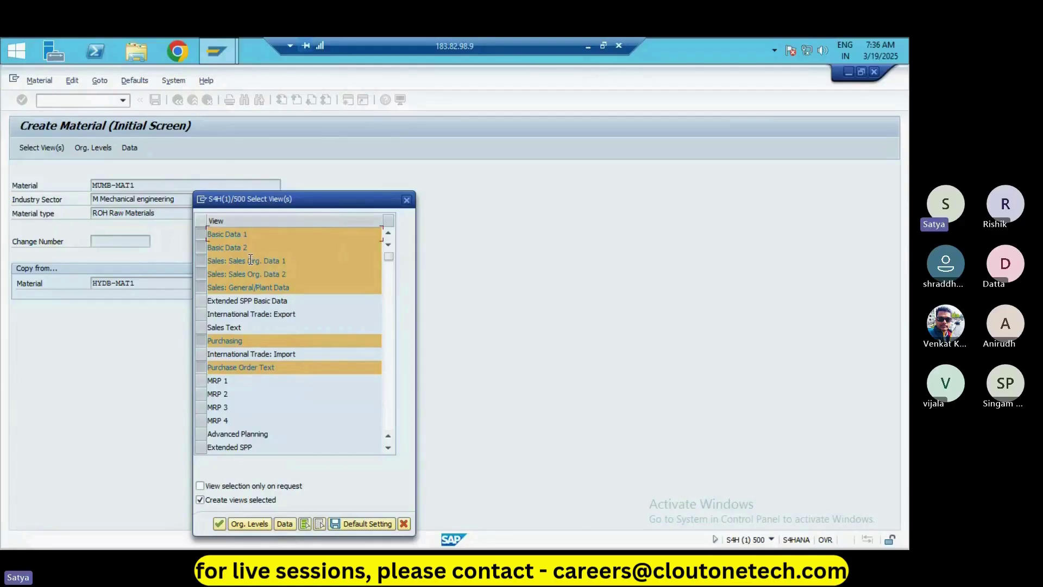
- Continue to Organizational Levels and replace plant UST1 with MUMB
left_click(219, 523)
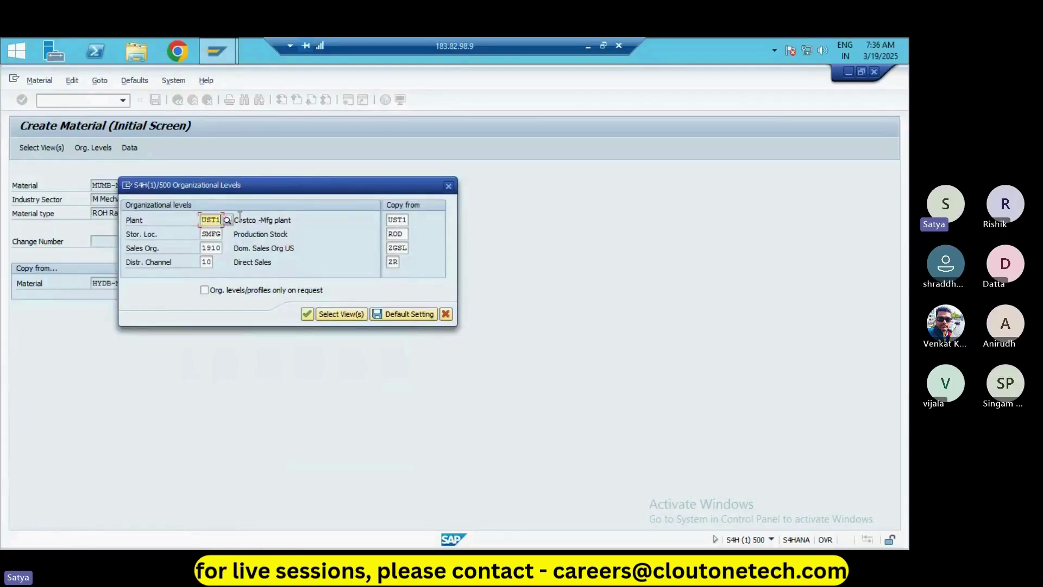
key("BackSpace")
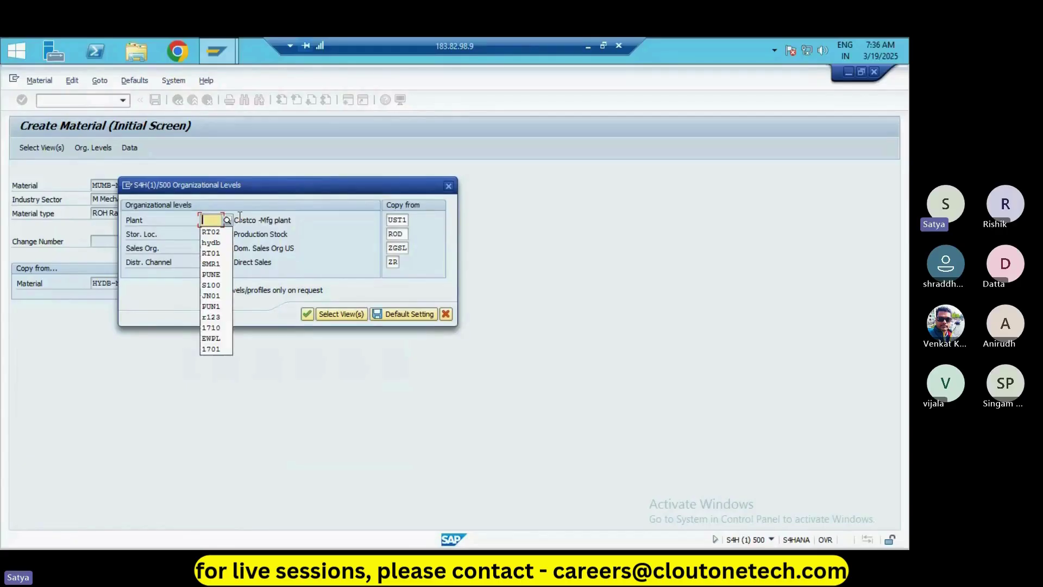
type("MUMB")
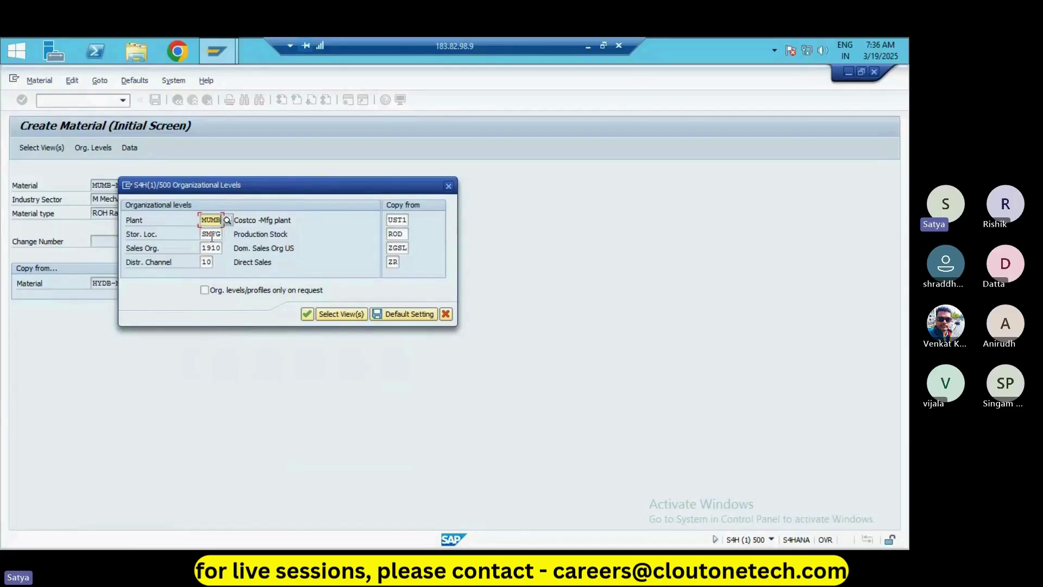
- Clear storage location SMFG, sales org 1910, distribution channel 10 and copy-from channel ZR
double_click(219, 235)
key("BackSpace")
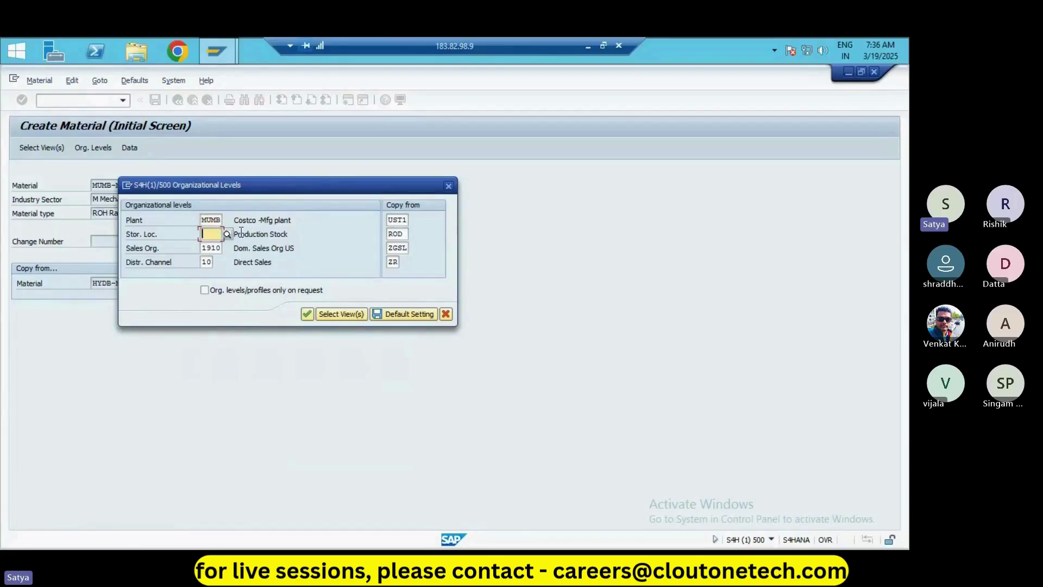
left_click(302, 262)
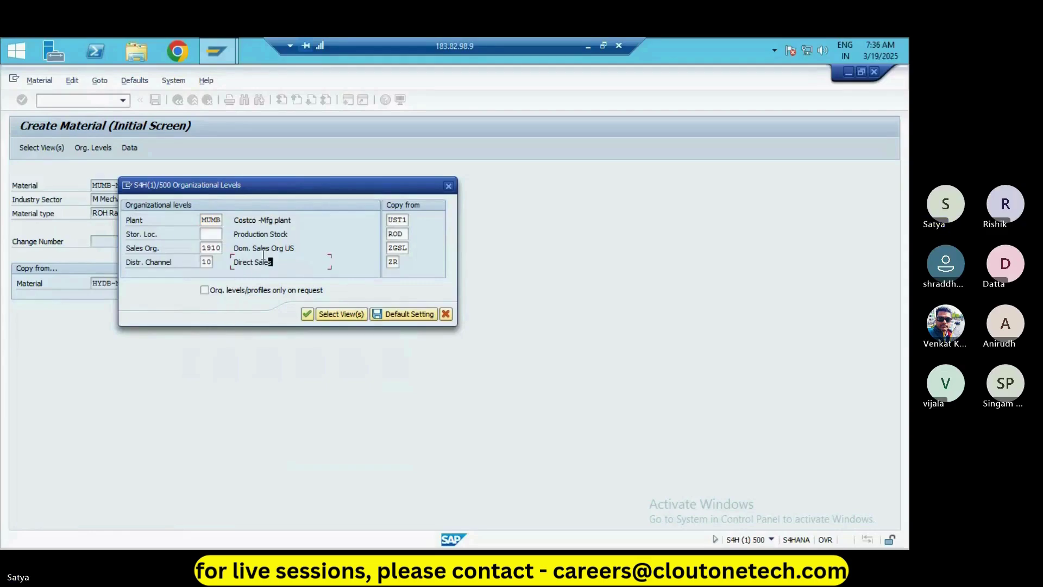
left_click(218, 248)
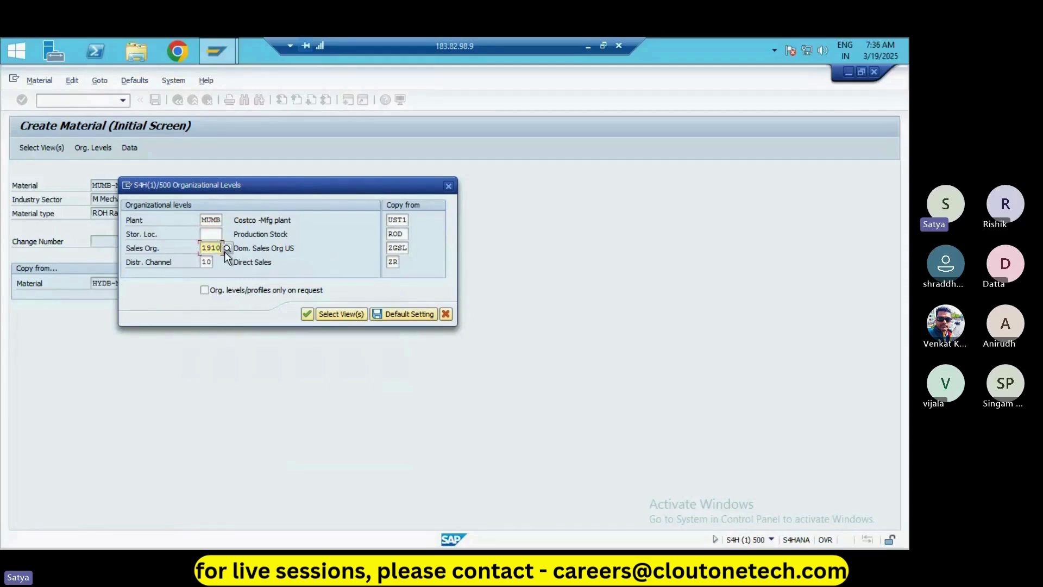
key("BackSpace")
key("BackSpace")
key("BackSpace")
key("BackSpace")
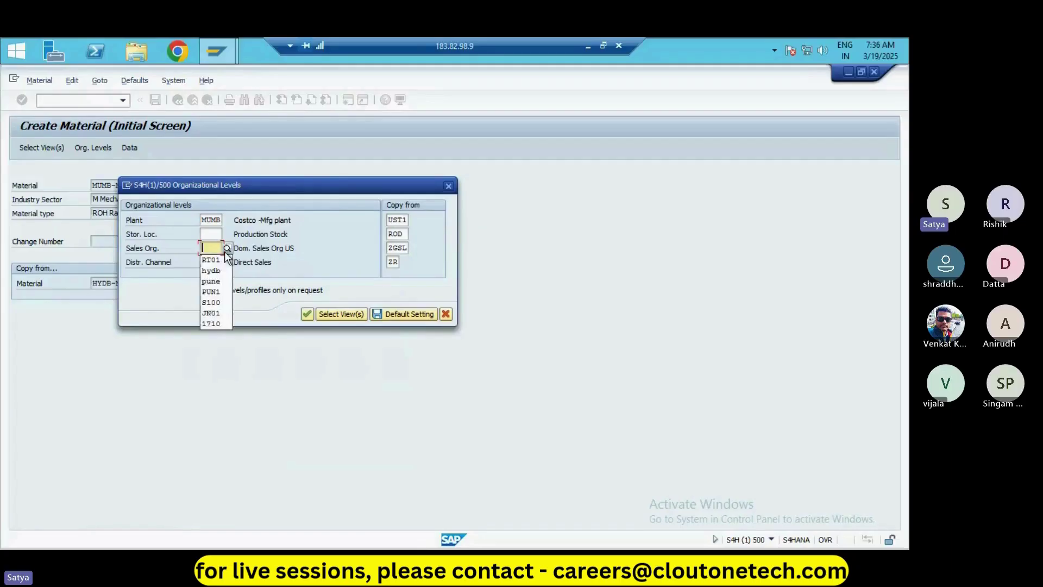
left_click(296, 262)
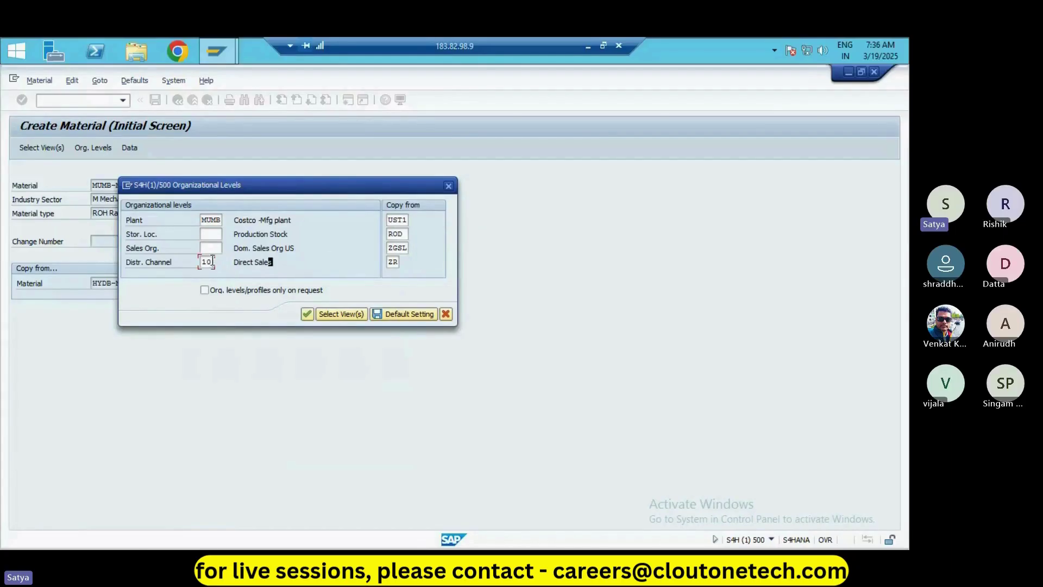
left_click(213, 261)
key("BackSpace")
key("BackSpace")
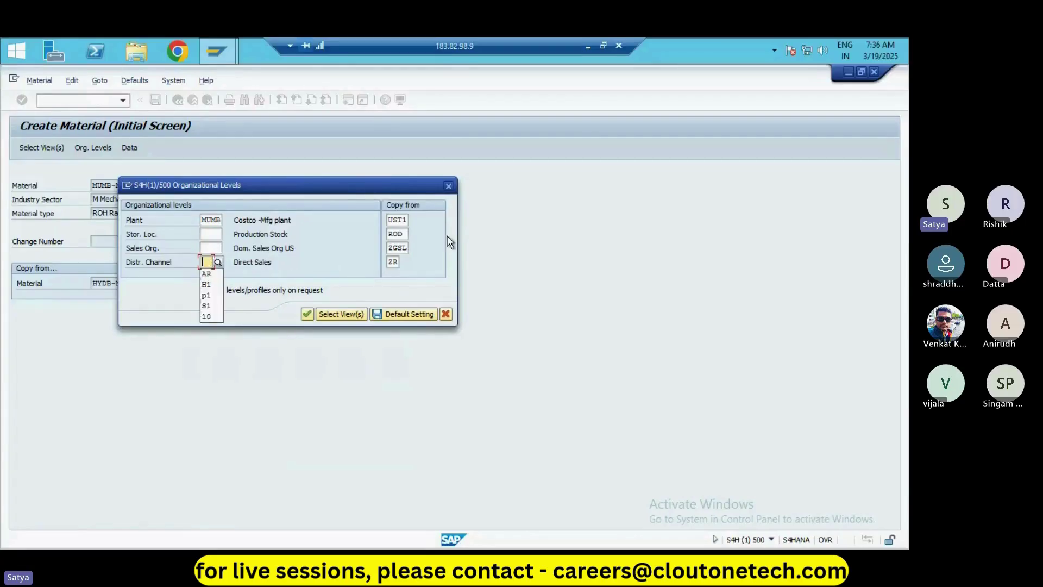
left_click(399, 262)
key("BackSpace")
key("BackSpace")
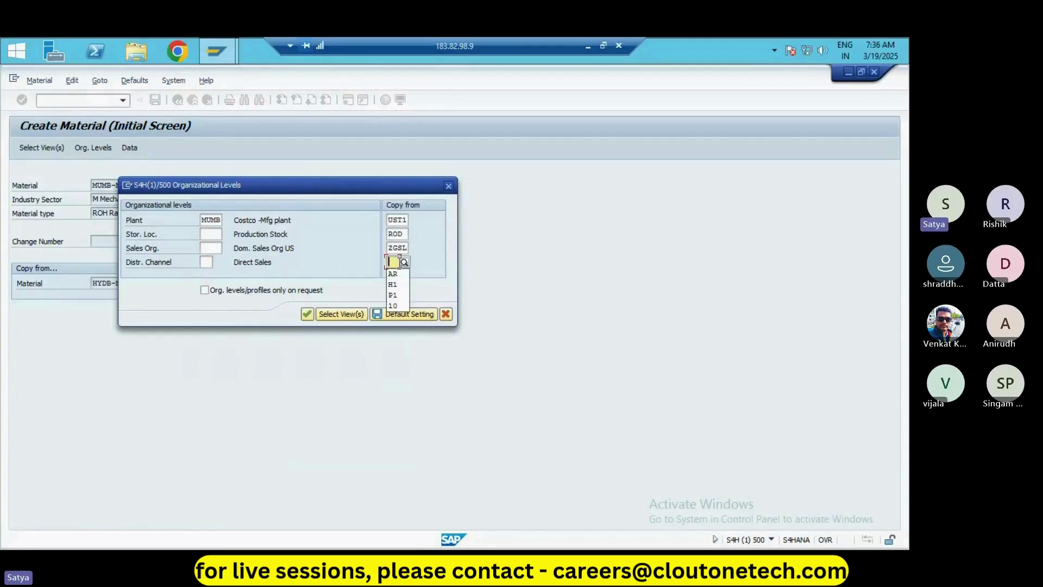
key("Escape")
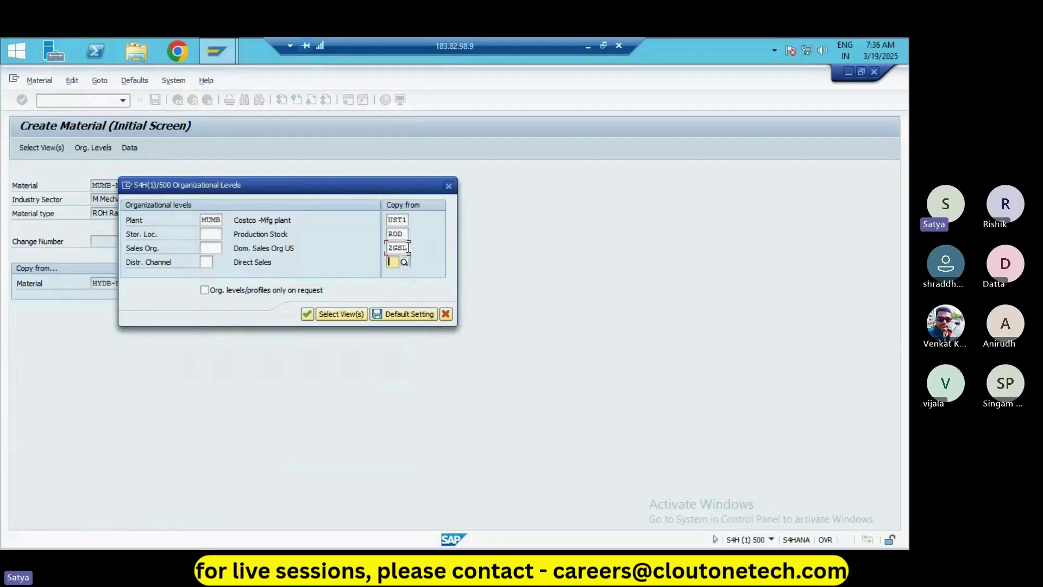
- Clear copy-from sales org ZGSL, set copy-from plant HYDB, and confirm the levels
left_click(408, 248)
key("BackSpace")
key("BackSpace")
key("BackSpace")
key("BackSpace")
left_click(403, 234)
key("BackSpace")
key("BackSpace")
key("BackSpace")
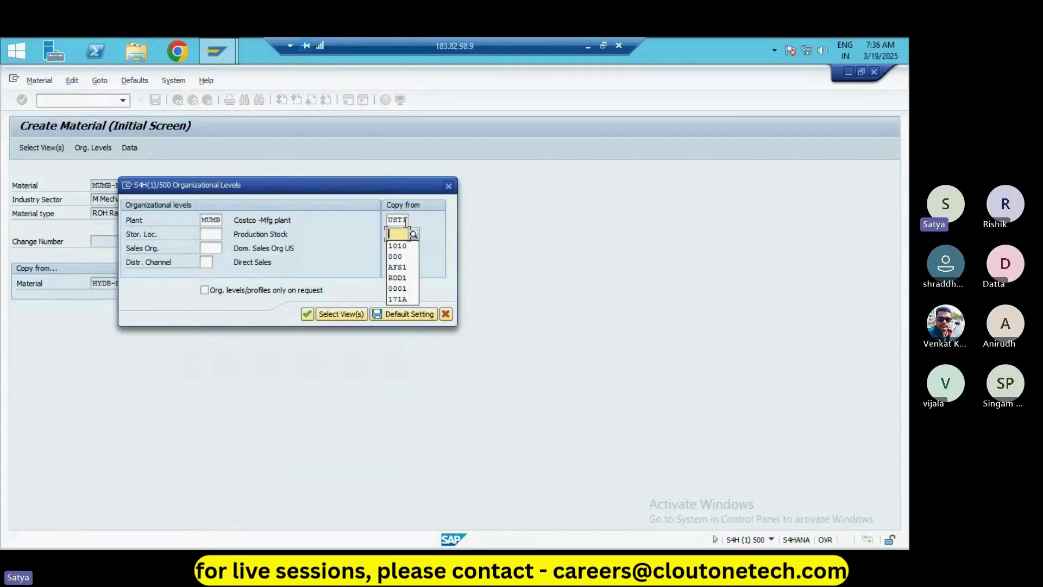
left_click(406, 220)
key("BackSpace")
key("BackSpace")
key("BackSpace")
key("BackSpace")
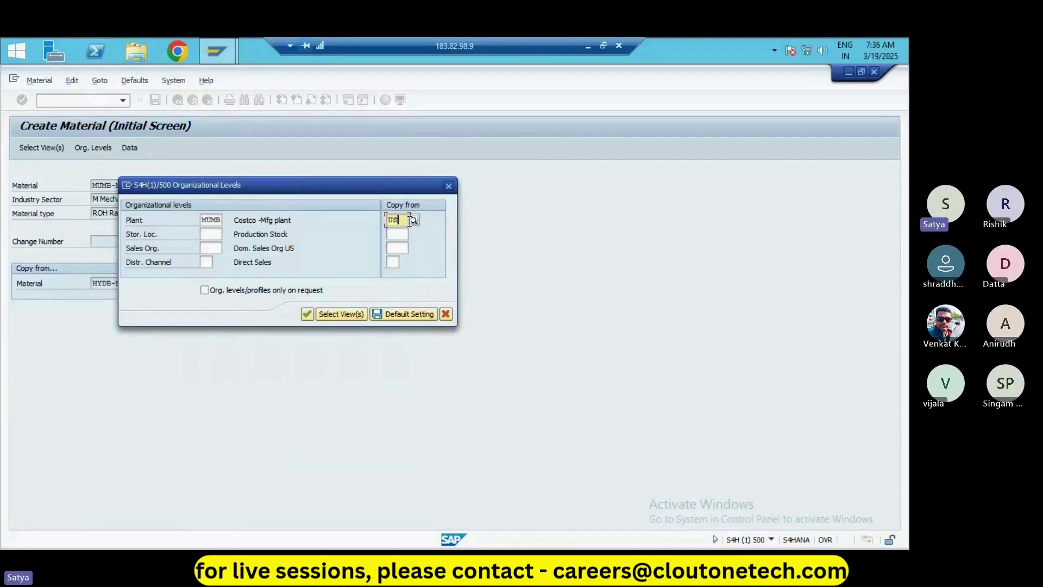
type("HYDB")
key("Return")
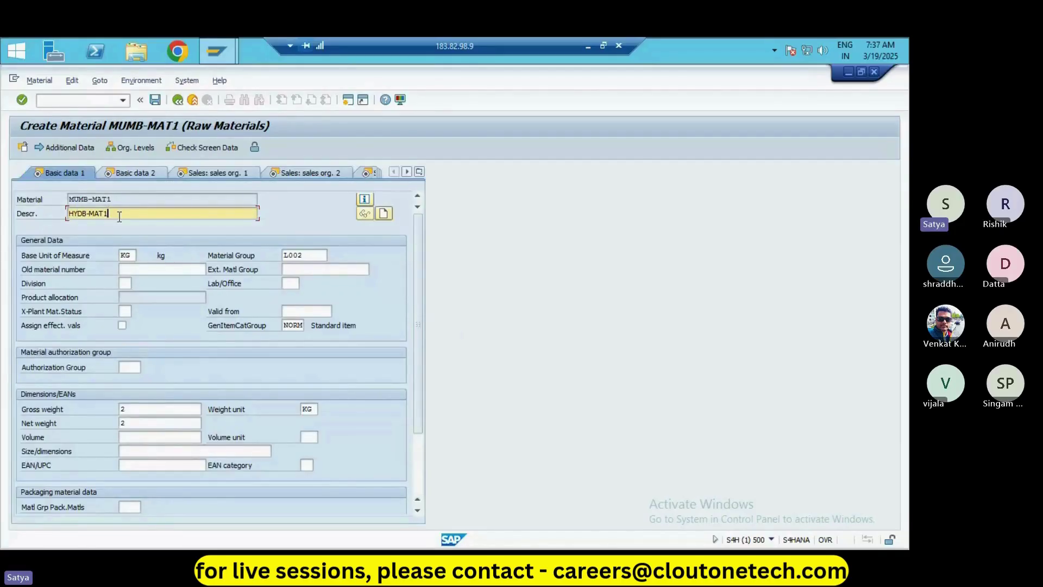
- Overwrite the description with MUMB-MAT1 and bring up the base unit of measure value list
key("BackSpace")
key("BackSpace")
key("BackSpace")
key("BackSpace")
key("BackSpace")
key("BackSpace")
key("BackSpace")
key("BackSpace")
key("BackSpace")
type("MUMB-")
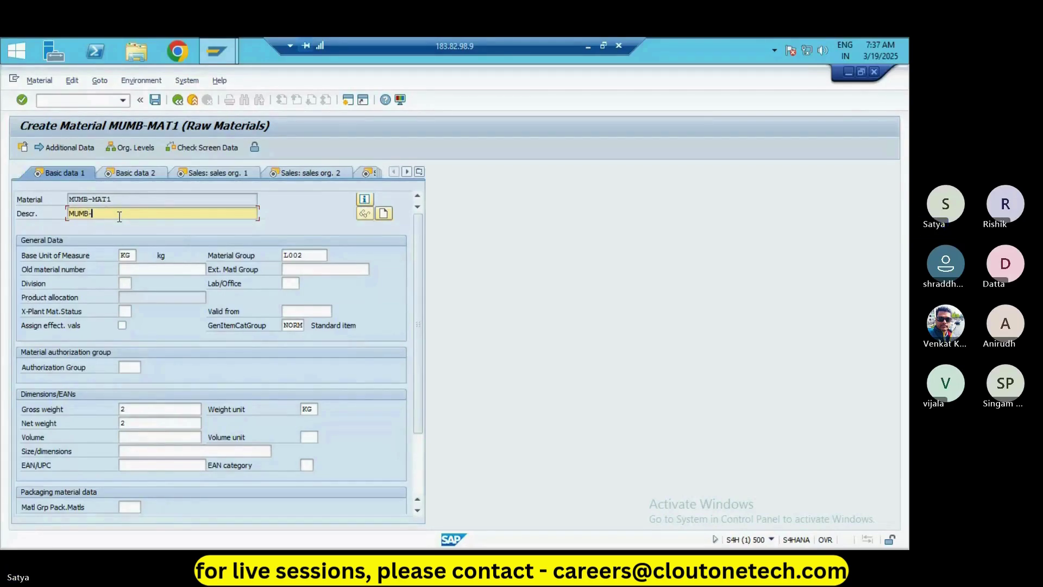
type("MAT1")
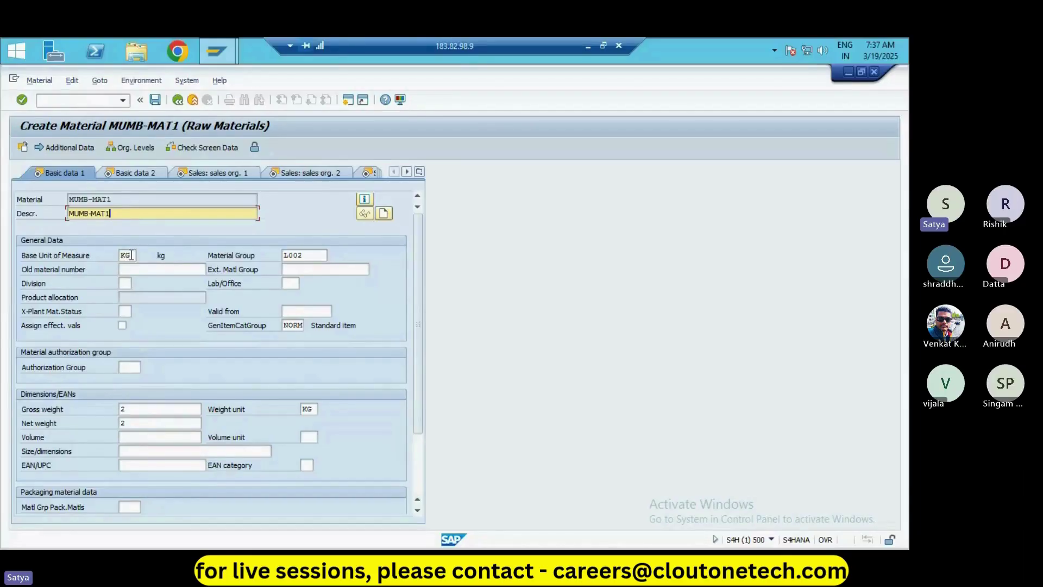
left_click(135, 255)
left_click(140, 255)
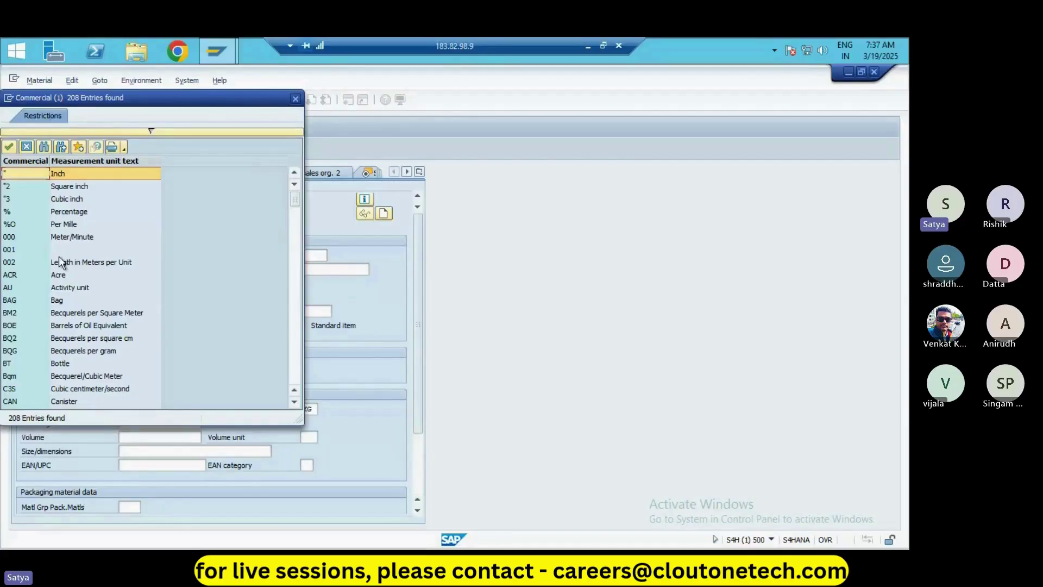
scroll(60, 261, "down", 2)
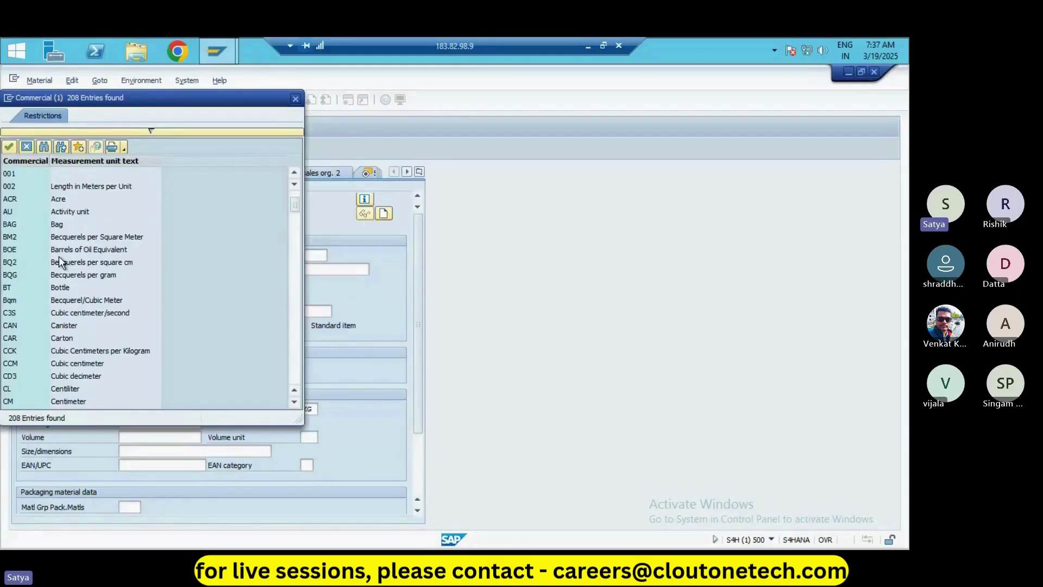
scroll(60, 262, "down", 1)
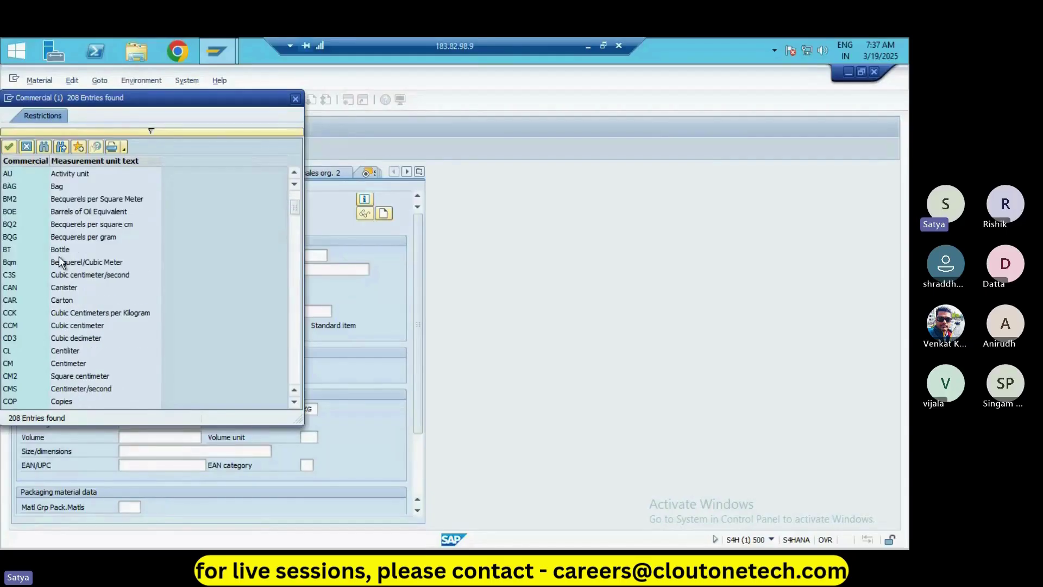
scroll(61, 263, "down", 1)
scroll(61, 263, "down", 1)
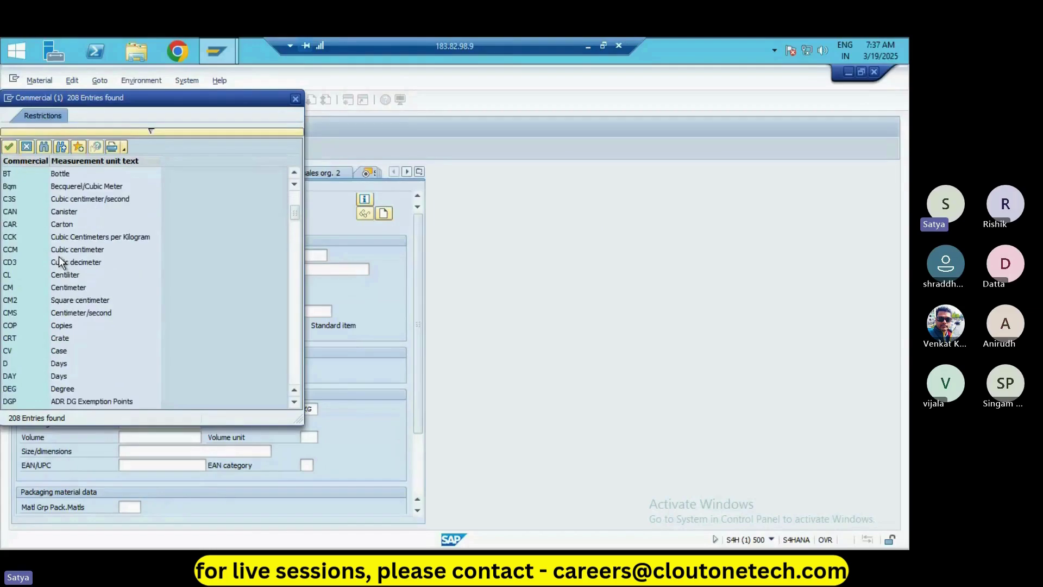
scroll(61, 263, "down", 2)
scroll(61, 263, "down", 3)
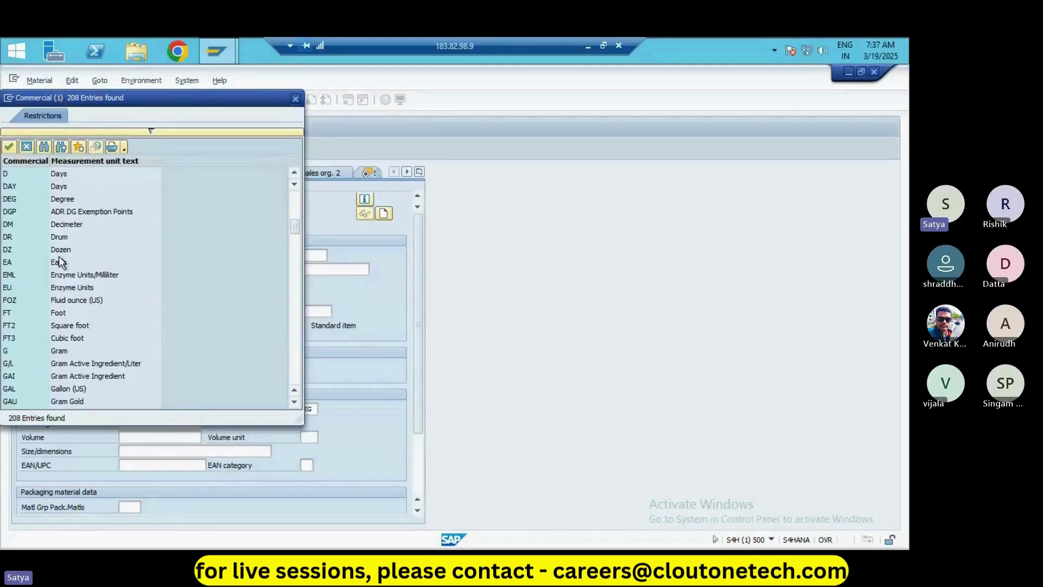
scroll(61, 263, "down", 2)
scroll(60, 263, "down", 4)
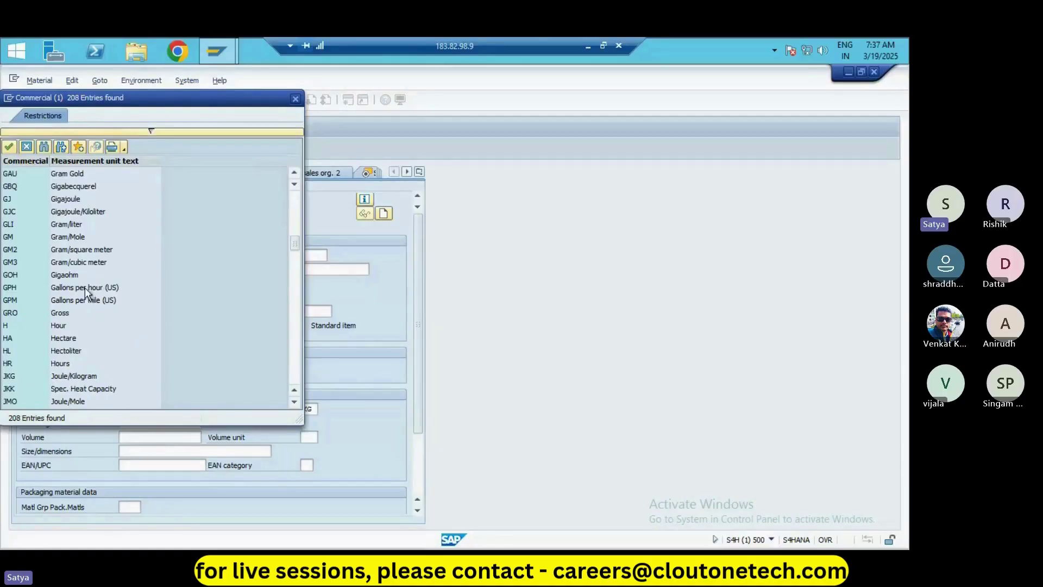
scroll(85, 292, "down", 3)
scroll(84, 293, "down", 1)
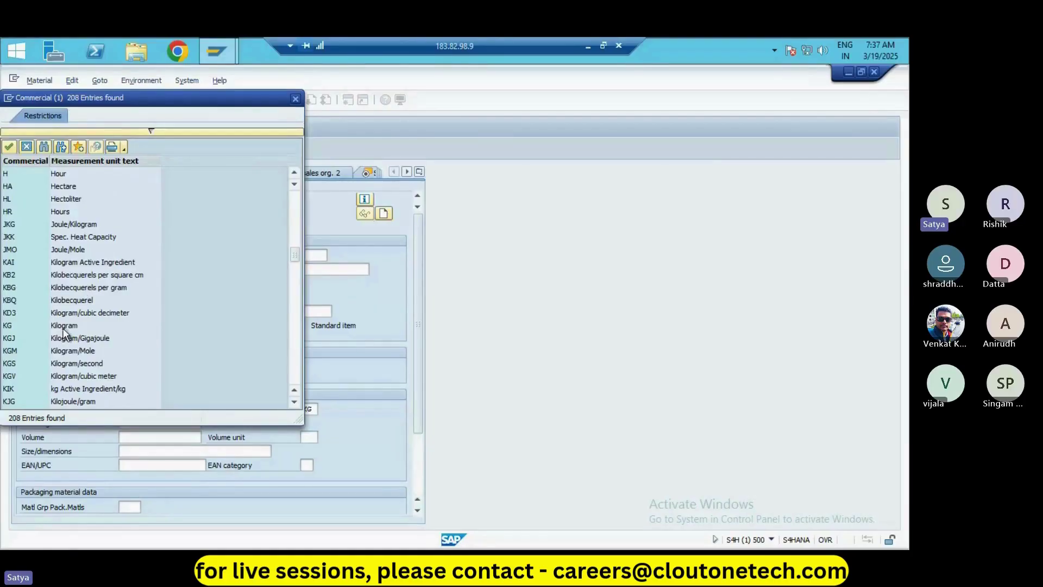
left_click(26, 147)
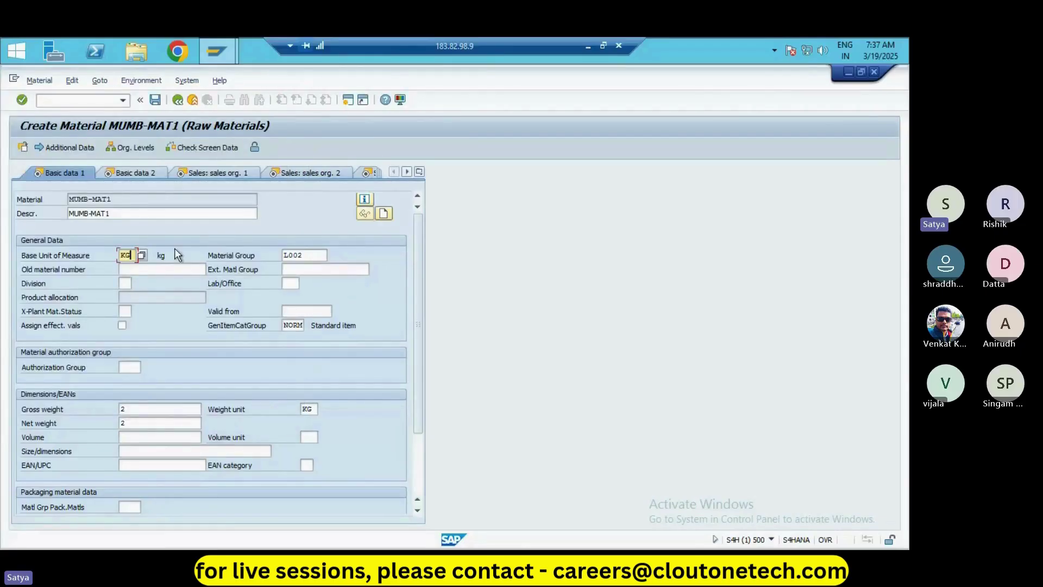
- Bring up the value help list for the Material Group field, currently L002
left_click(305, 255)
left_click(334, 254)
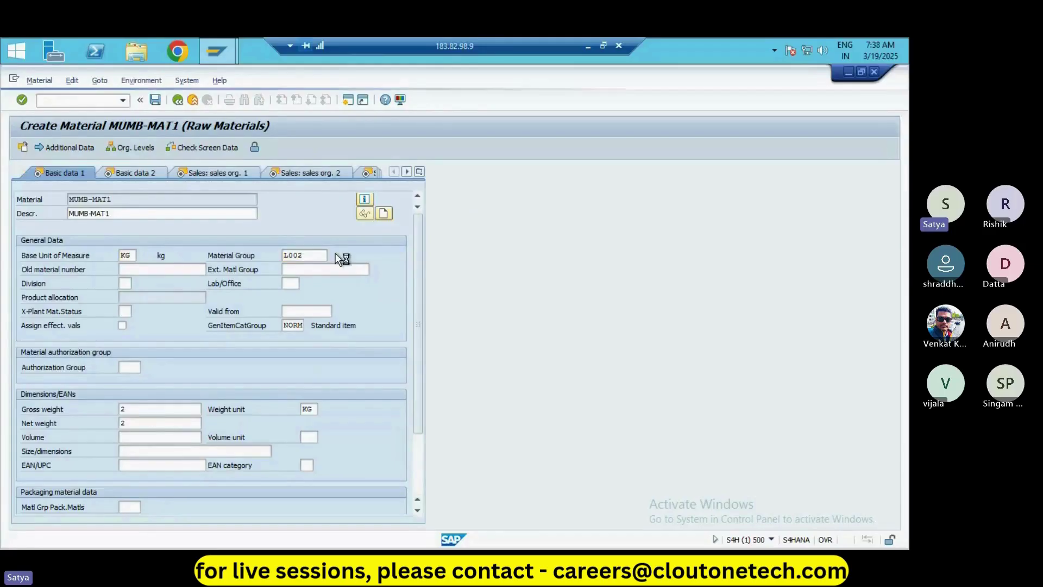